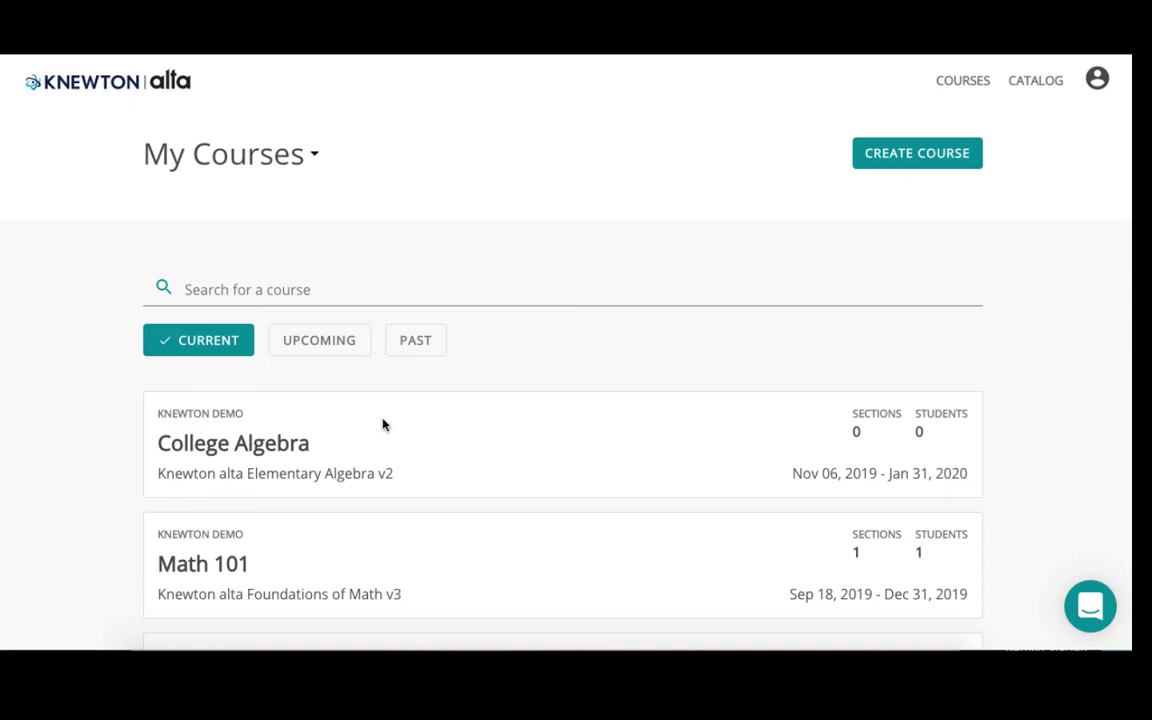
- Open the College Algebra course and start a new assessment in its course outline
click(305, 444)
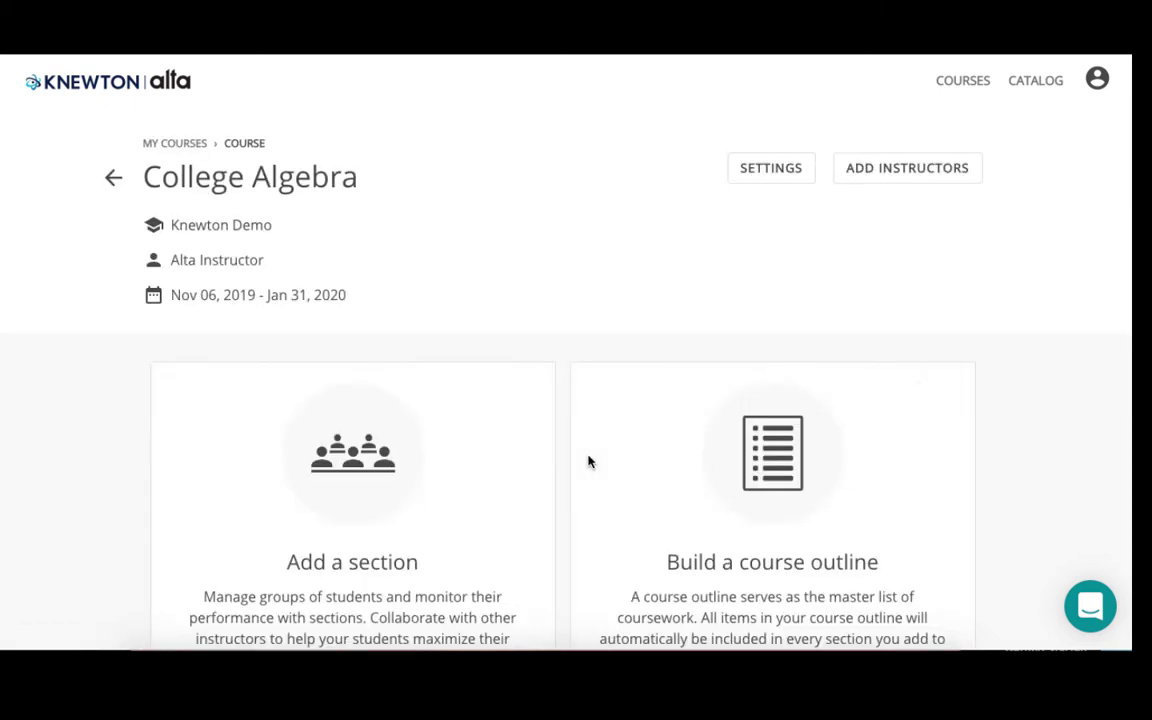
scroll(589, 462, down, 2)
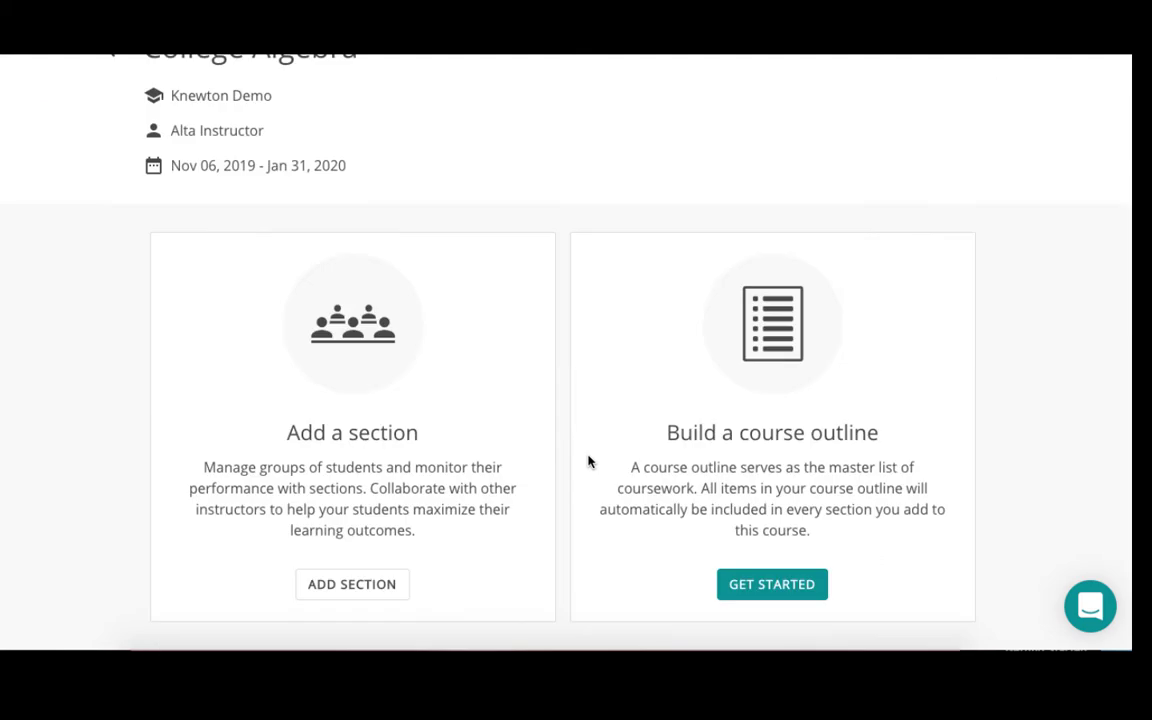
click(807, 583)
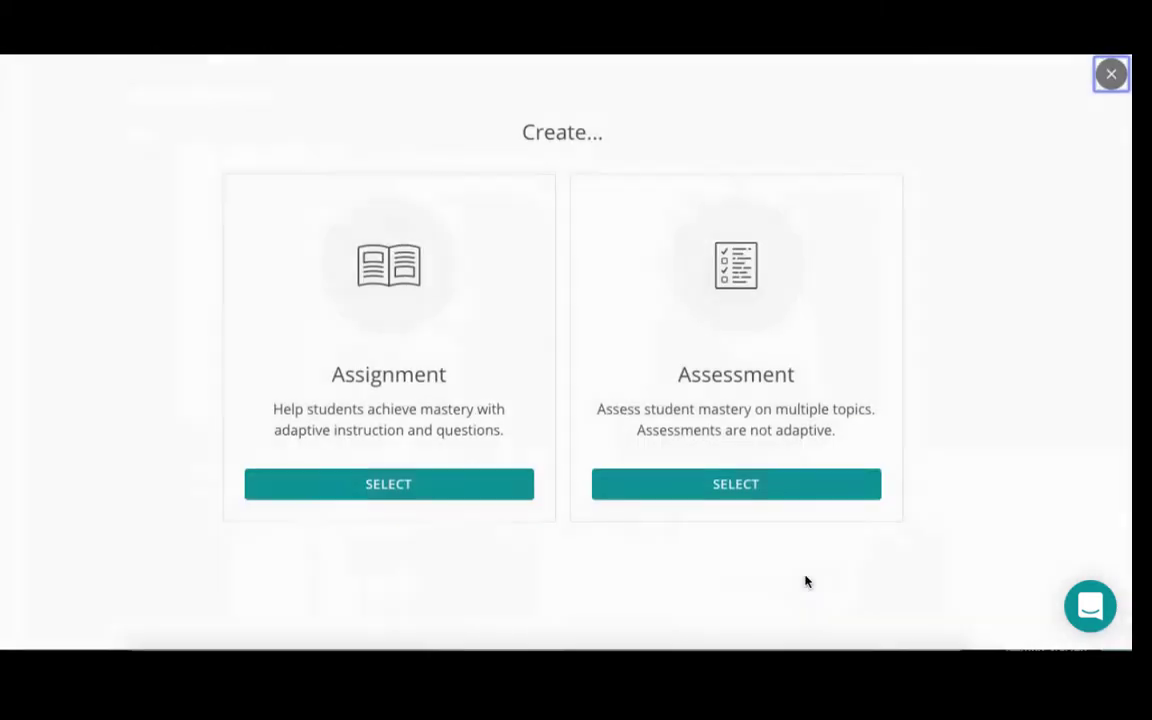
click(776, 491)
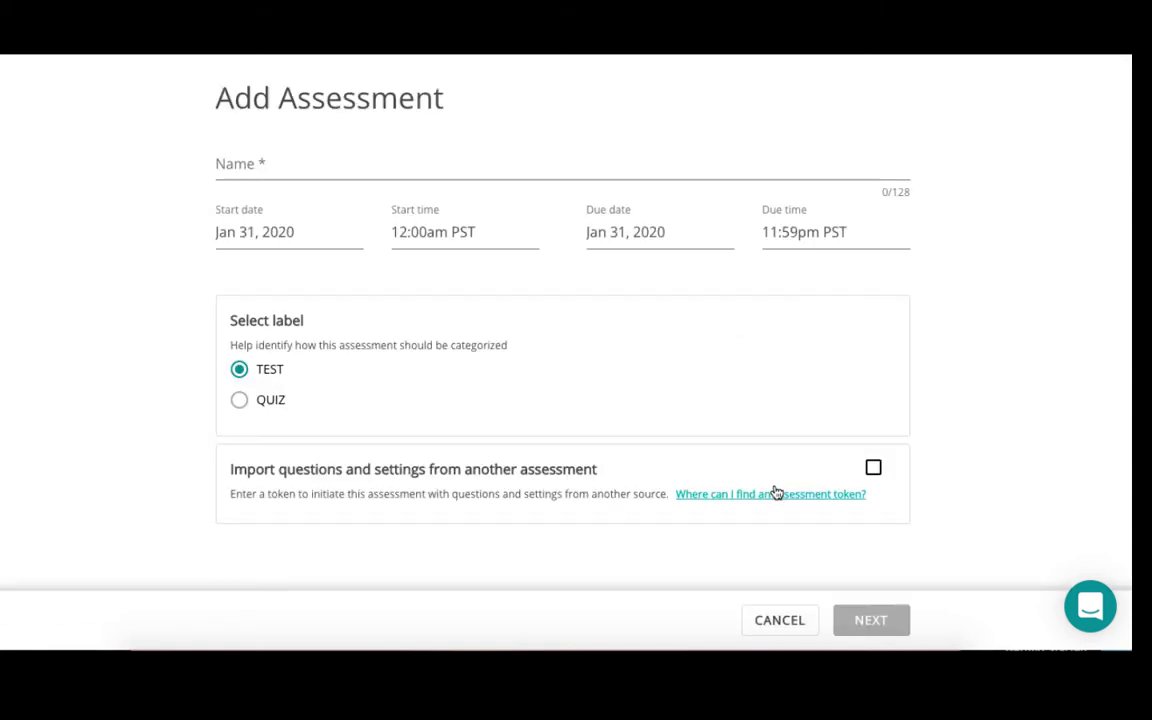
- Name the new assessment Test 1 and continue to its question setup
click(455, 158)
text(Test)
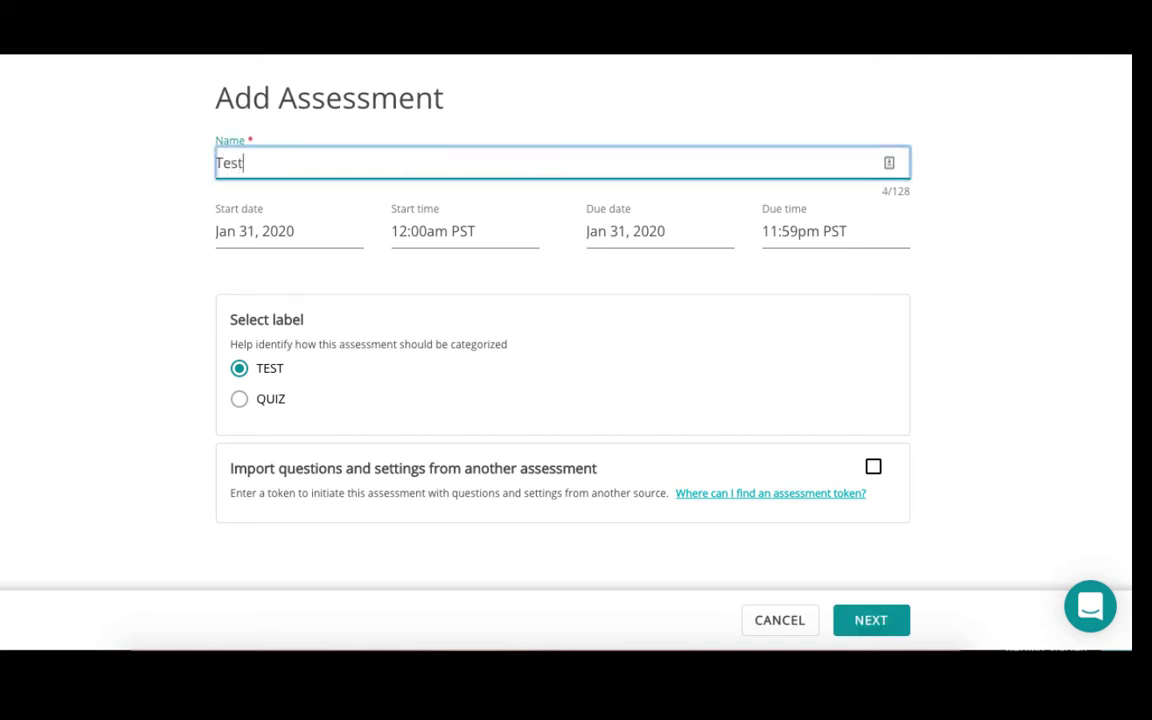
text( 1)
click(869, 621)
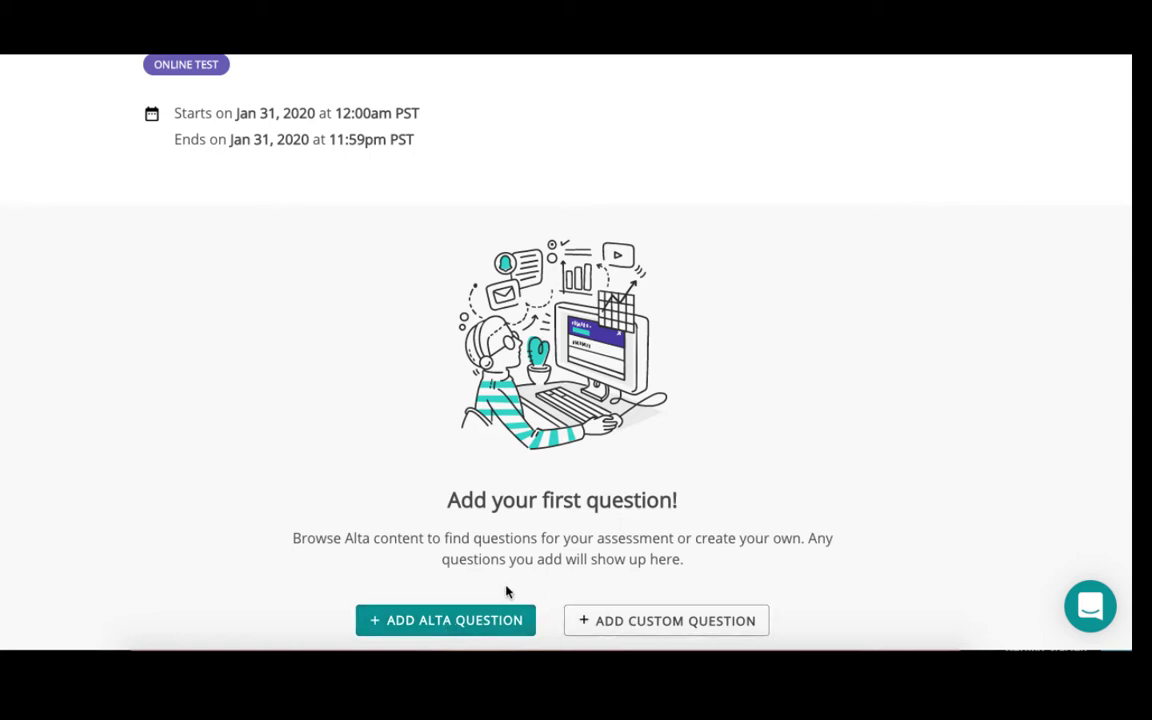
- Add Alta questions from Chapter 1 for the Place Values and Rounding topic and the objective Find the prime factorization of a number
click(443, 622)
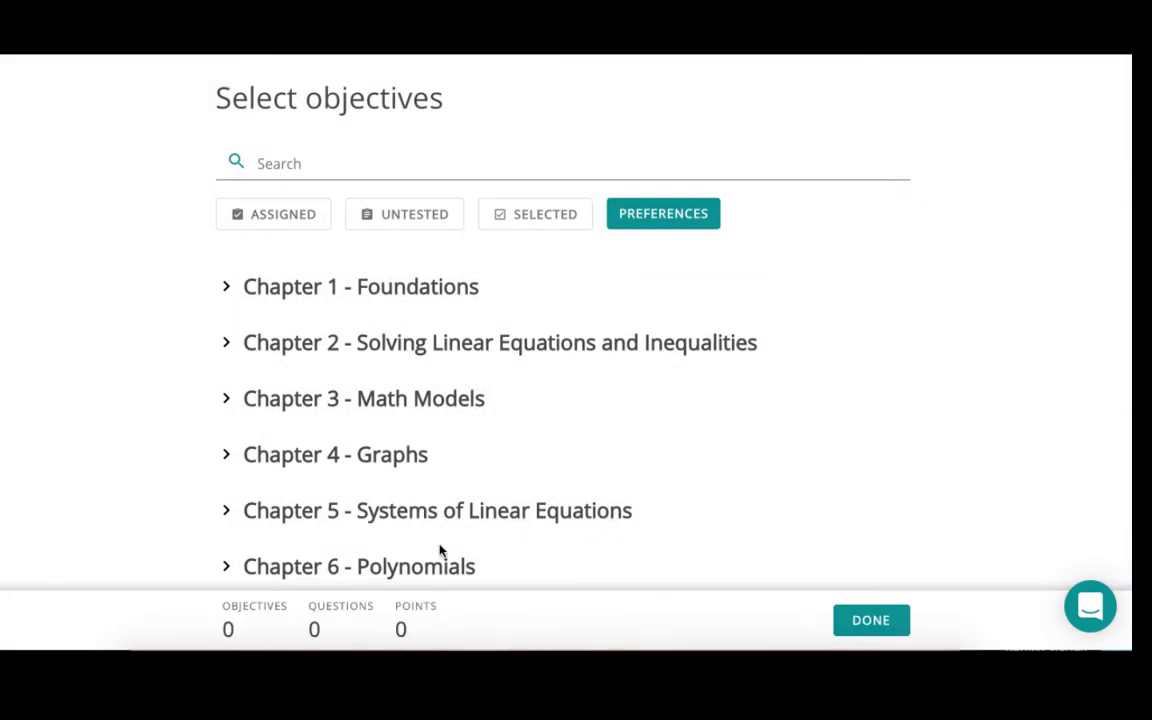
click(359, 166)
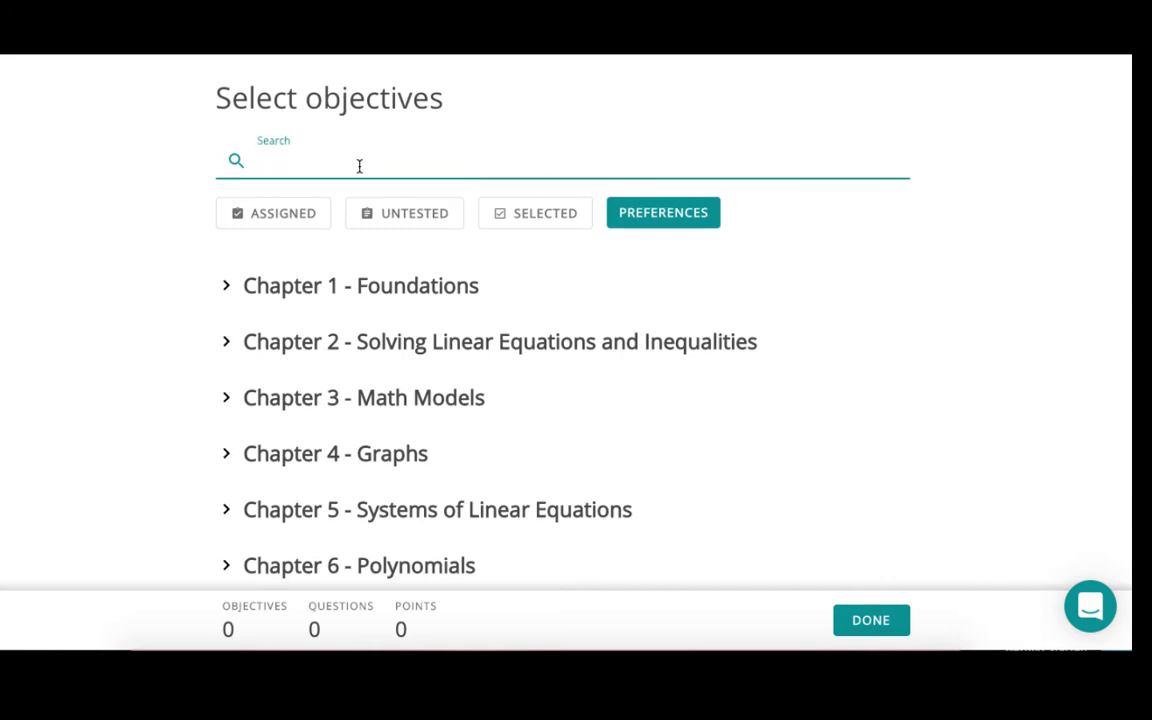
click(317, 288)
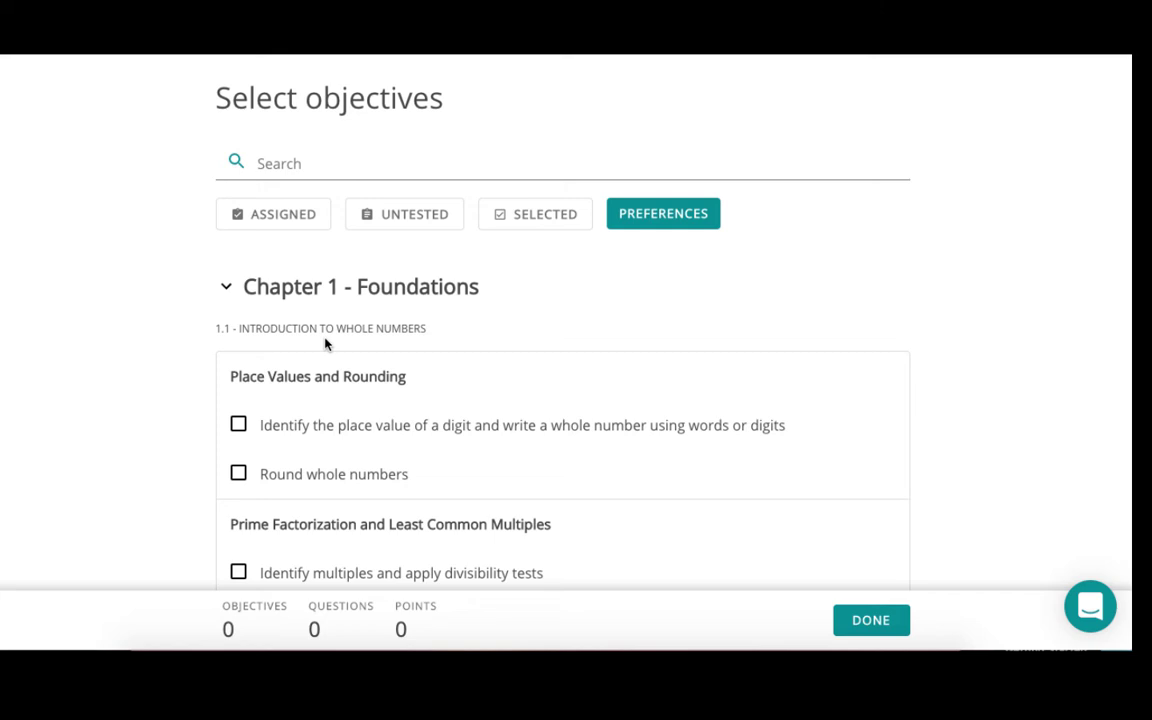
scroll(325, 344, down, 1)
mouse_move(326, 312)
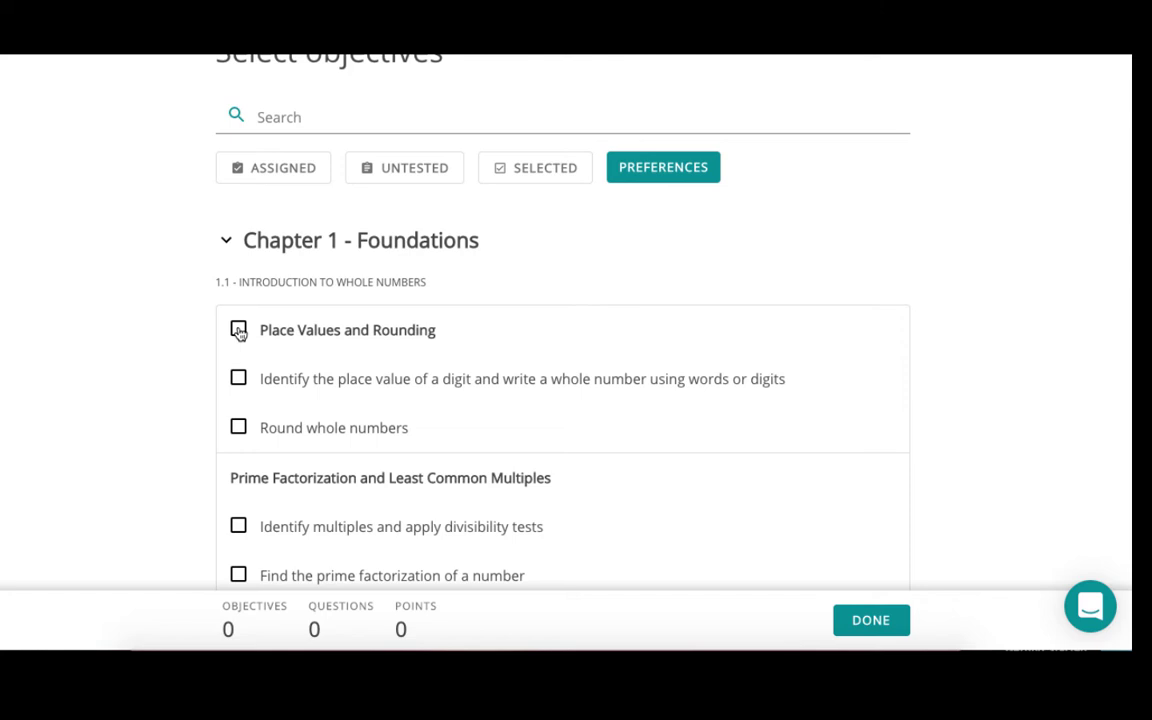
click(239, 331)
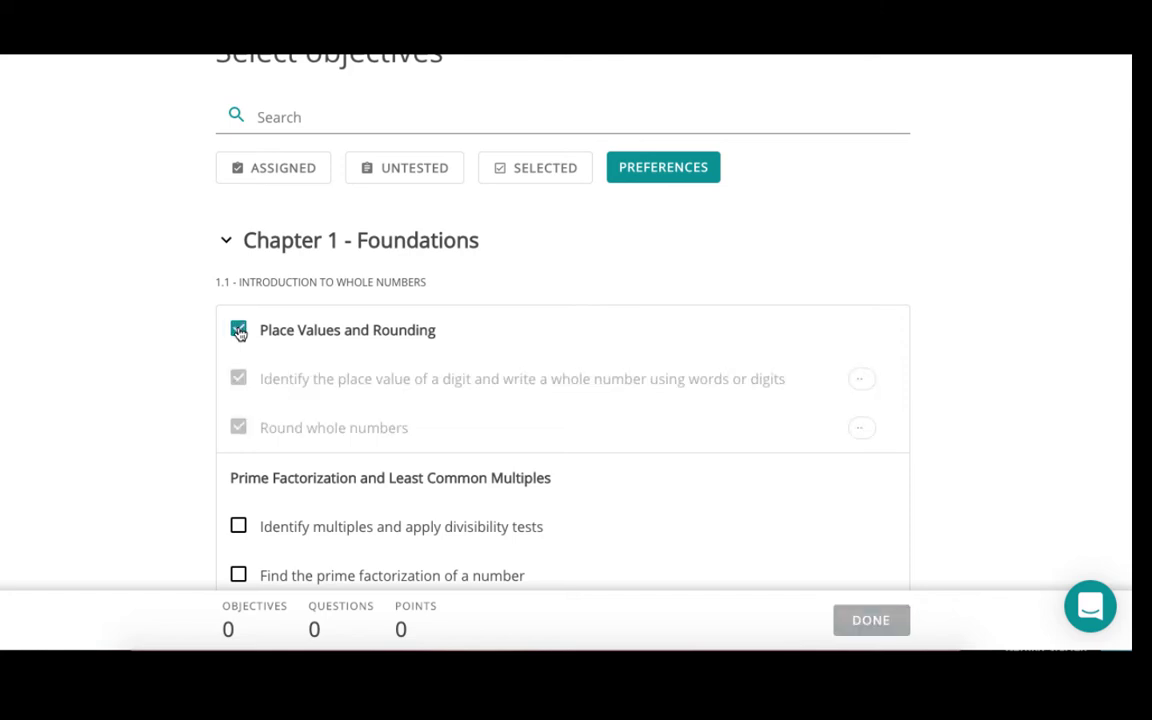
scroll(291, 404, down, 2)
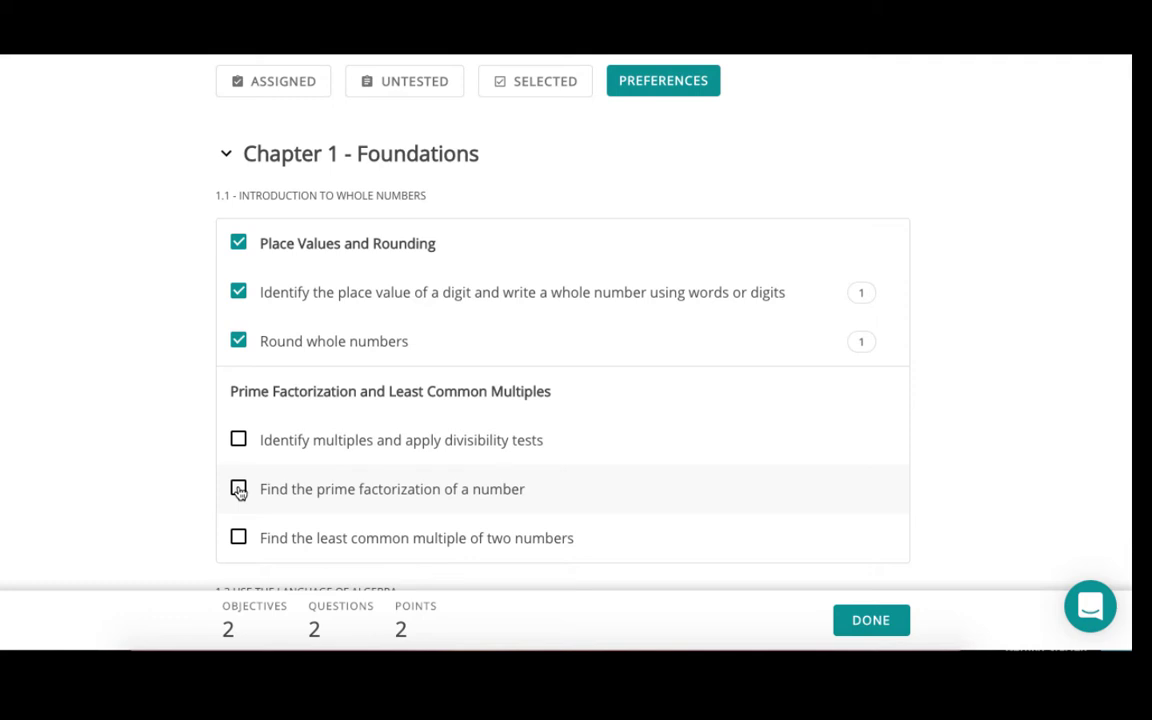
click(239, 490)
- Apply the question preferences with Static as the default type and 1 default question per objective
scroll(292, 117, up, 3)
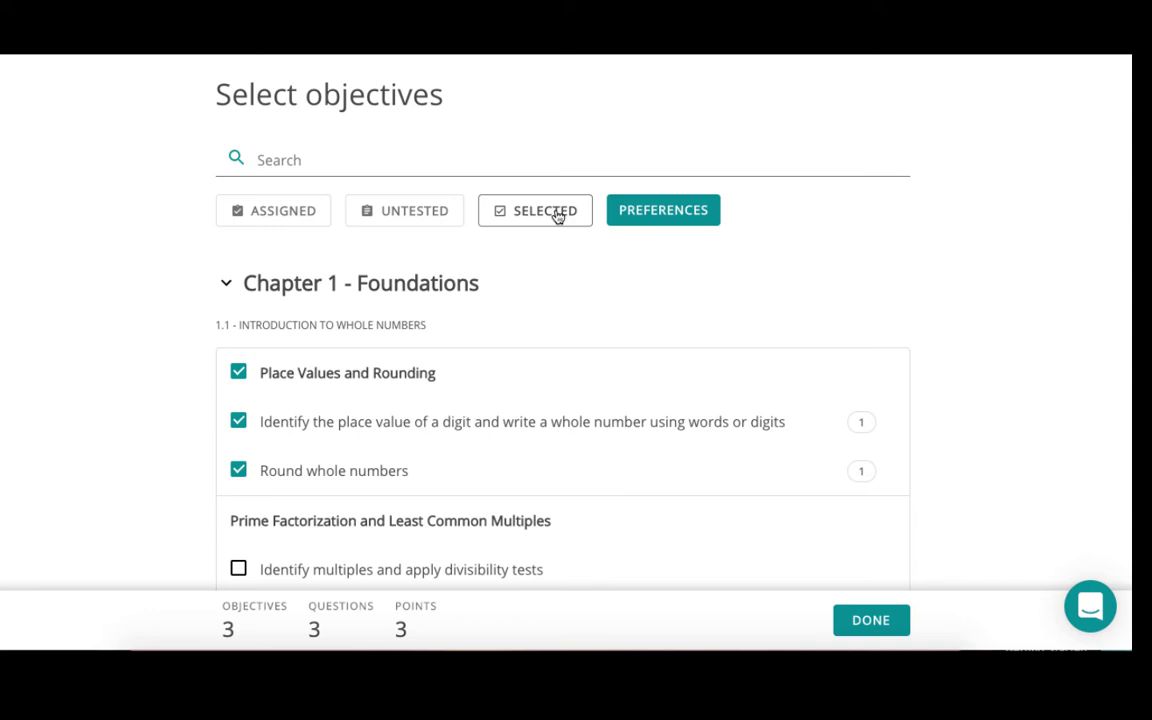
click(630, 216)
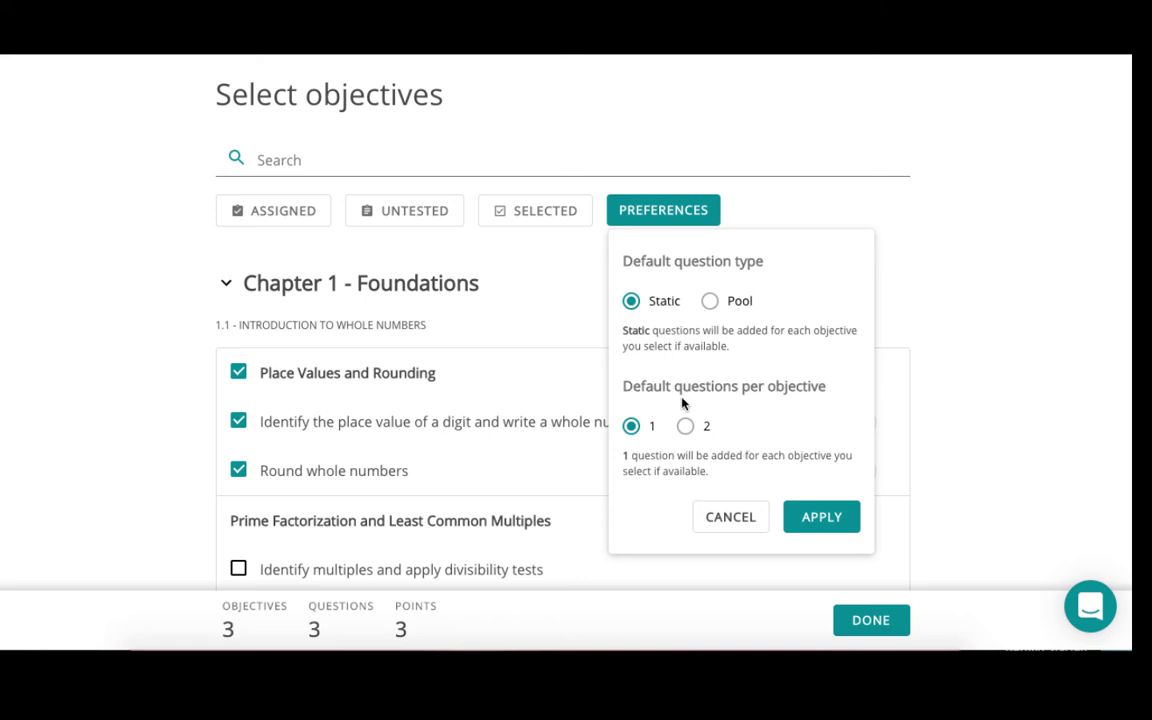
click(836, 518)
- Select the Use Variables and Algebraic Symbols topic in section 1.2 and finish the objective selection
scroll(400, 430, down, 3)
click(238, 428)
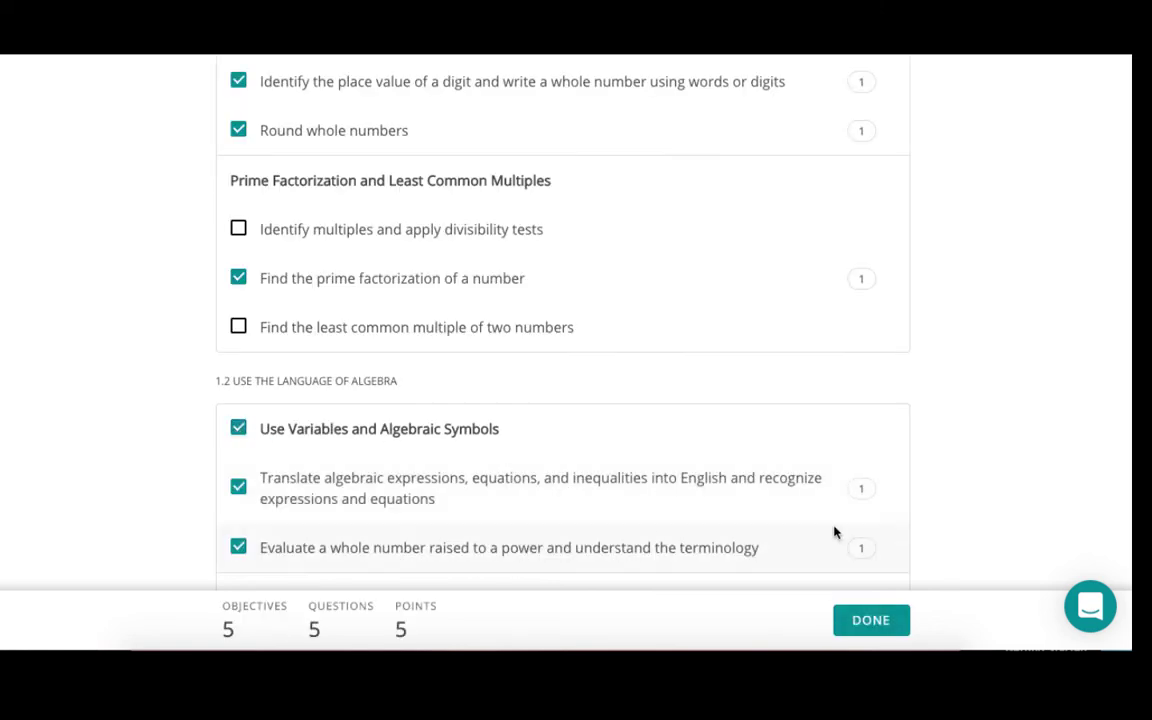
click(871, 620)
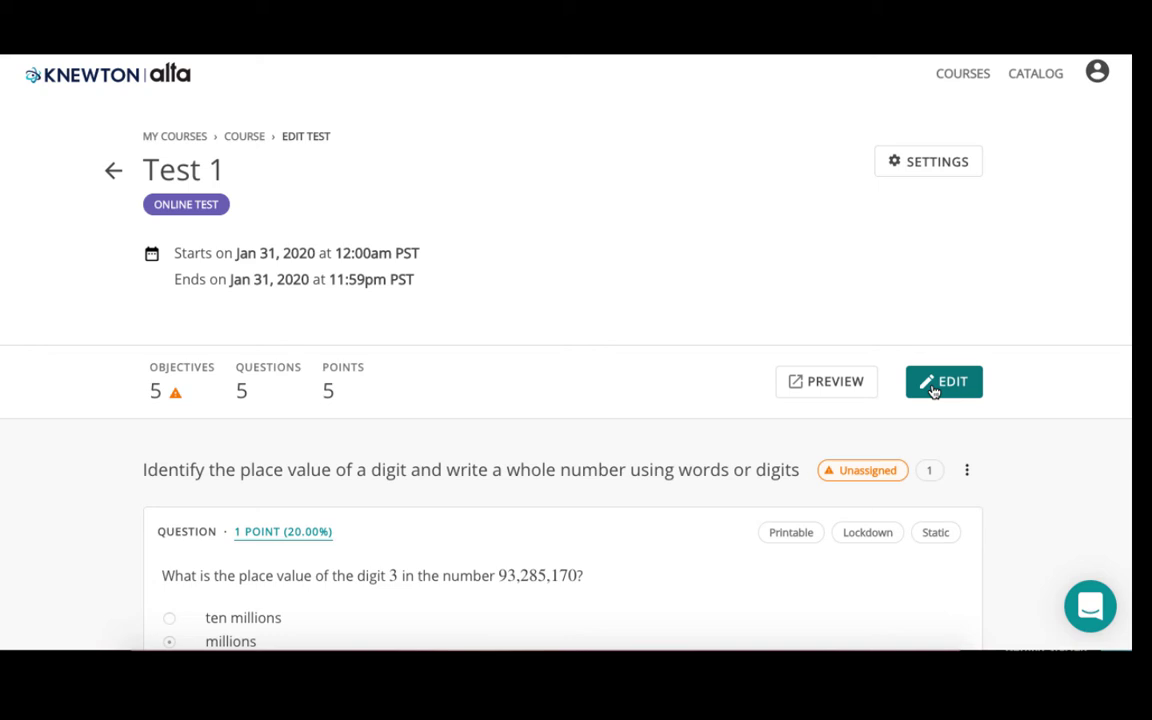
- Set the first question, on the place value of the digit 3 in 93,285,170, to 2 points
scroll(820, 386, down, 2)
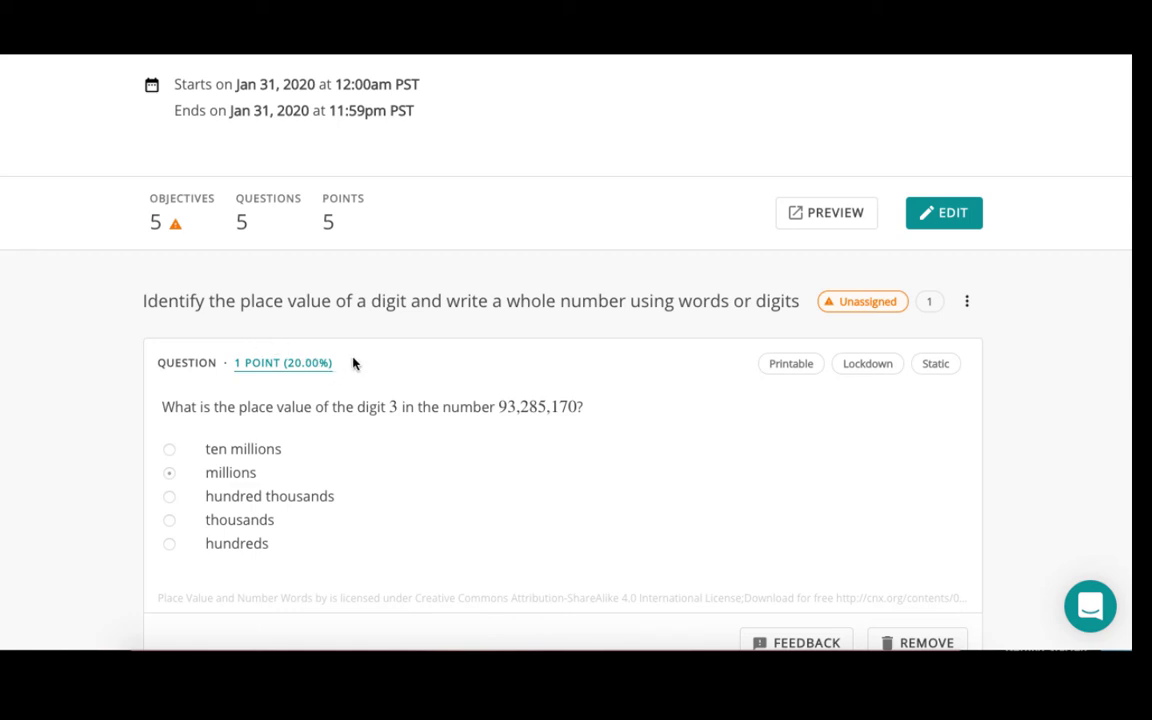
click(301, 363)
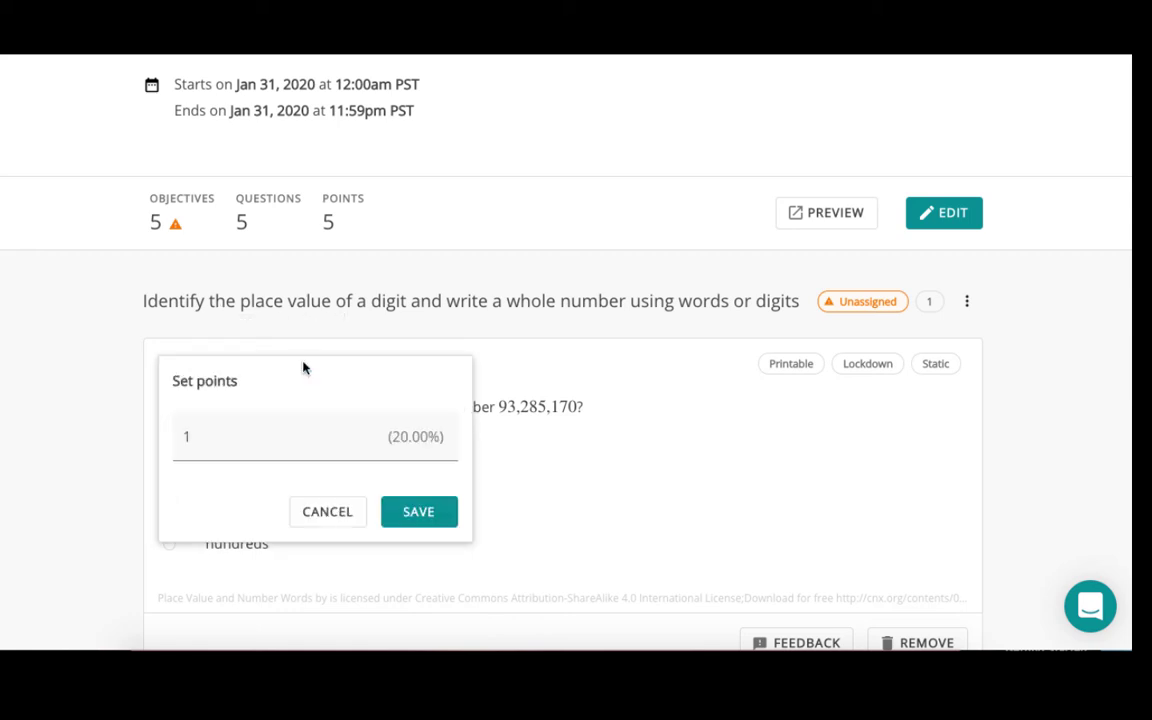
click(221, 448)
key(BackSpace)
text(2)
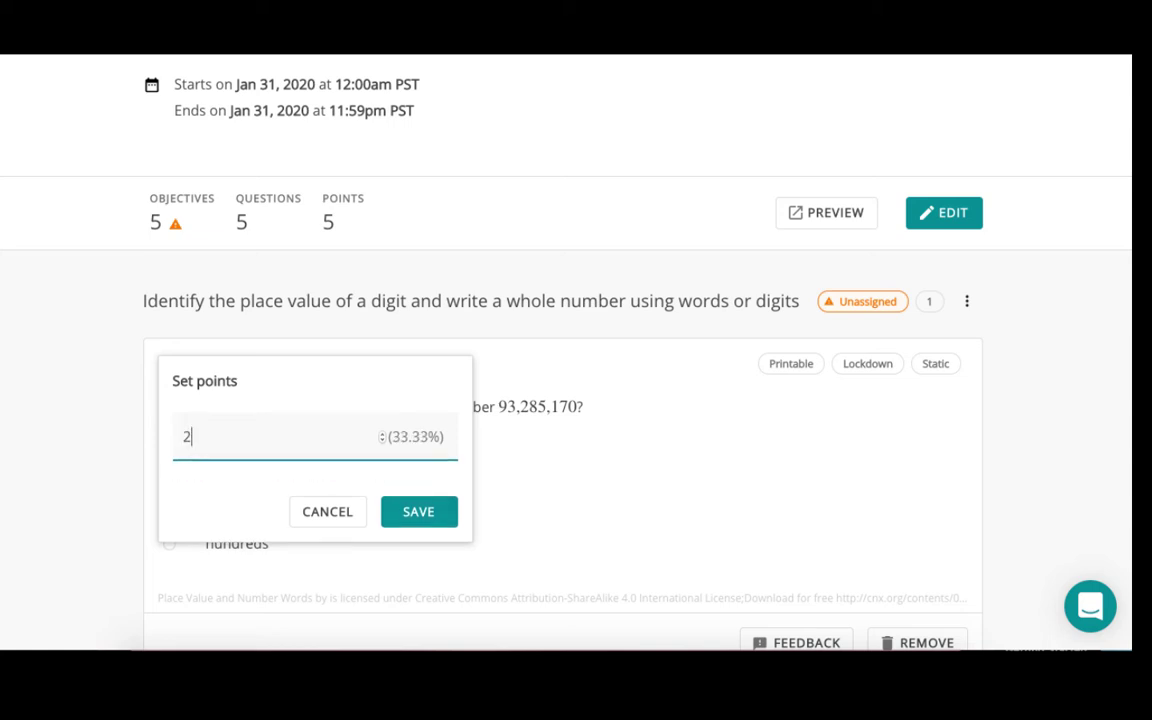
click(422, 513)
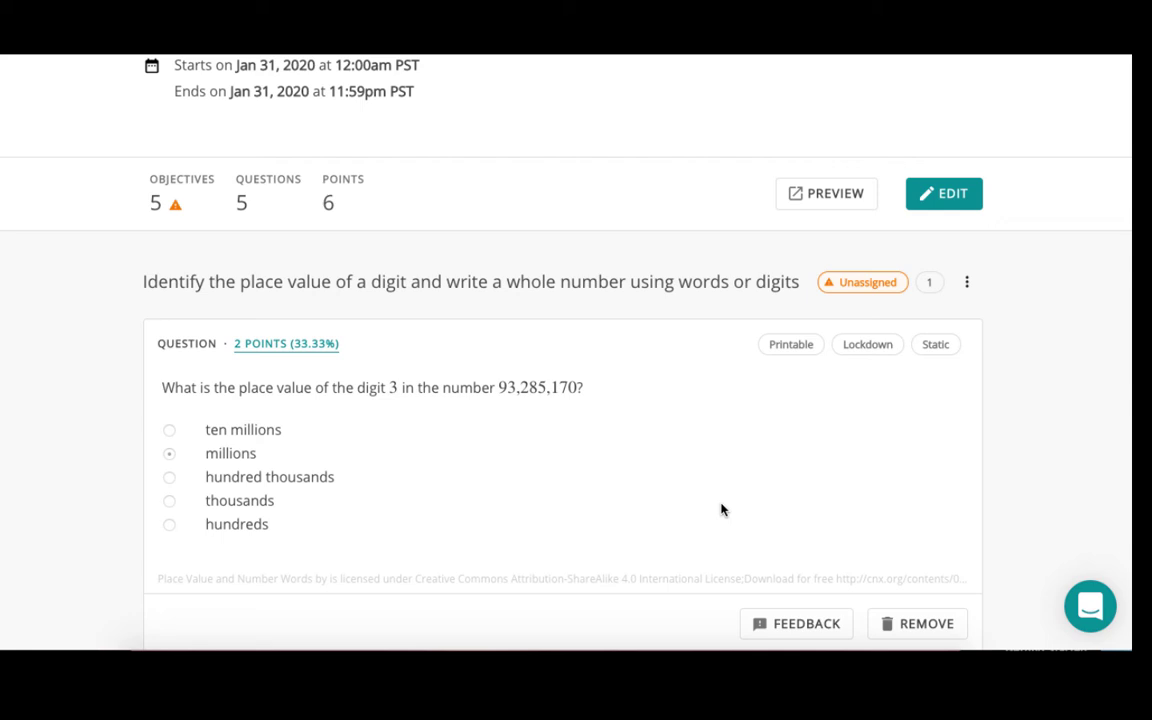
- Add the questions on the digit 6 in 164,285 and writing "eighteen million, one hundred two thousand, seven hundred eighty-three" to the first objective
click(968, 284)
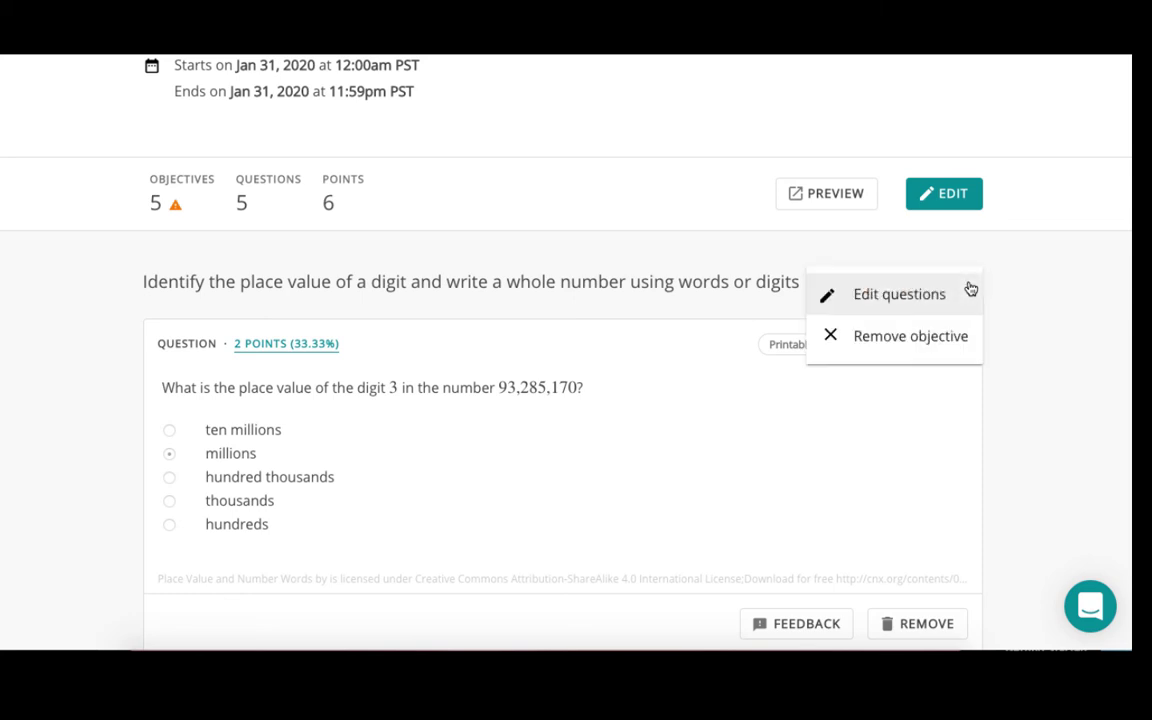
click(936, 296)
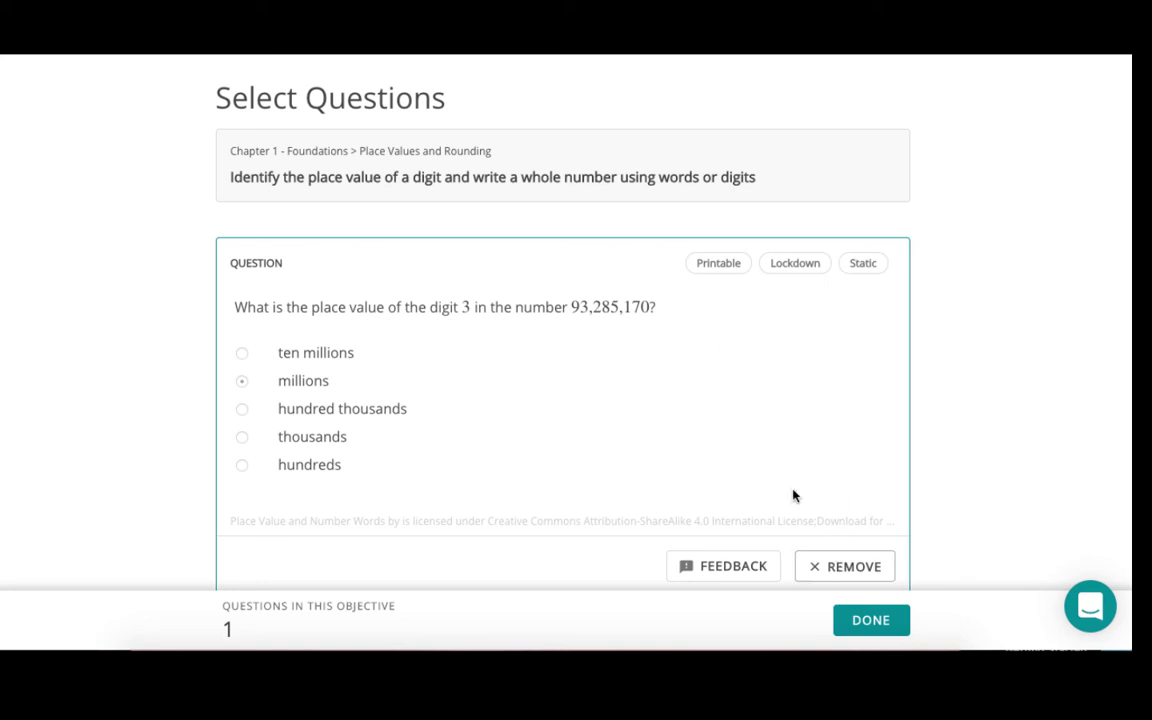
scroll(764, 458, down, 4)
scroll(764, 458, down, 2)
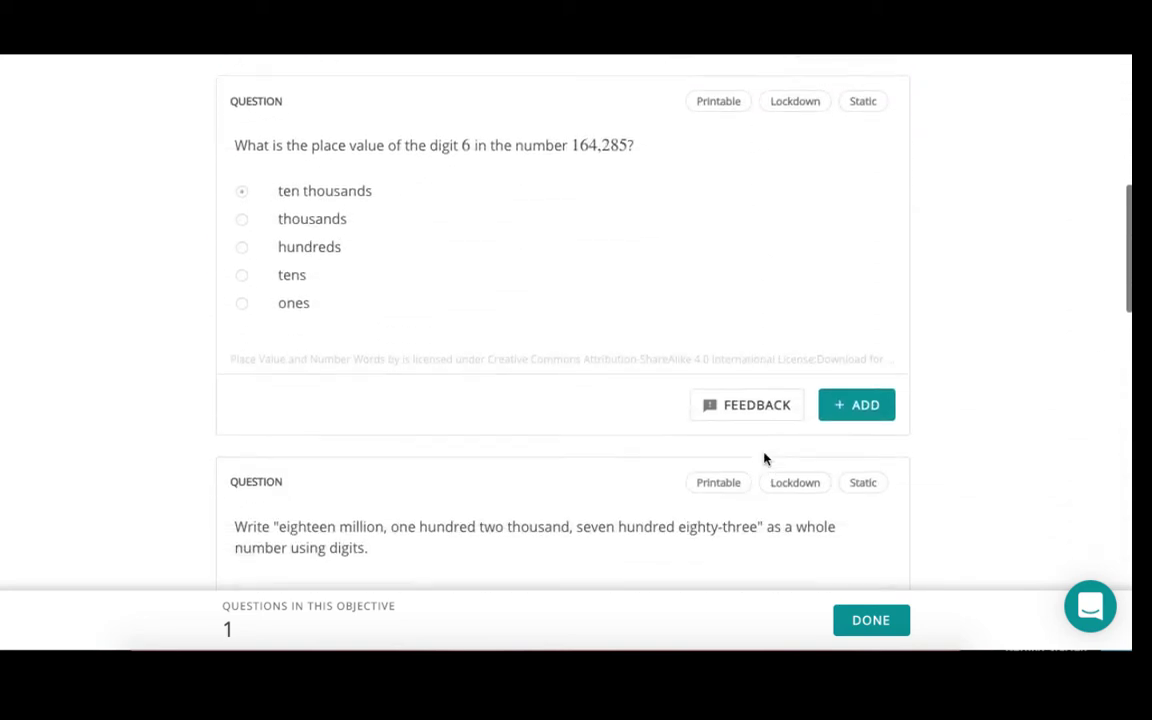
click(861, 400)
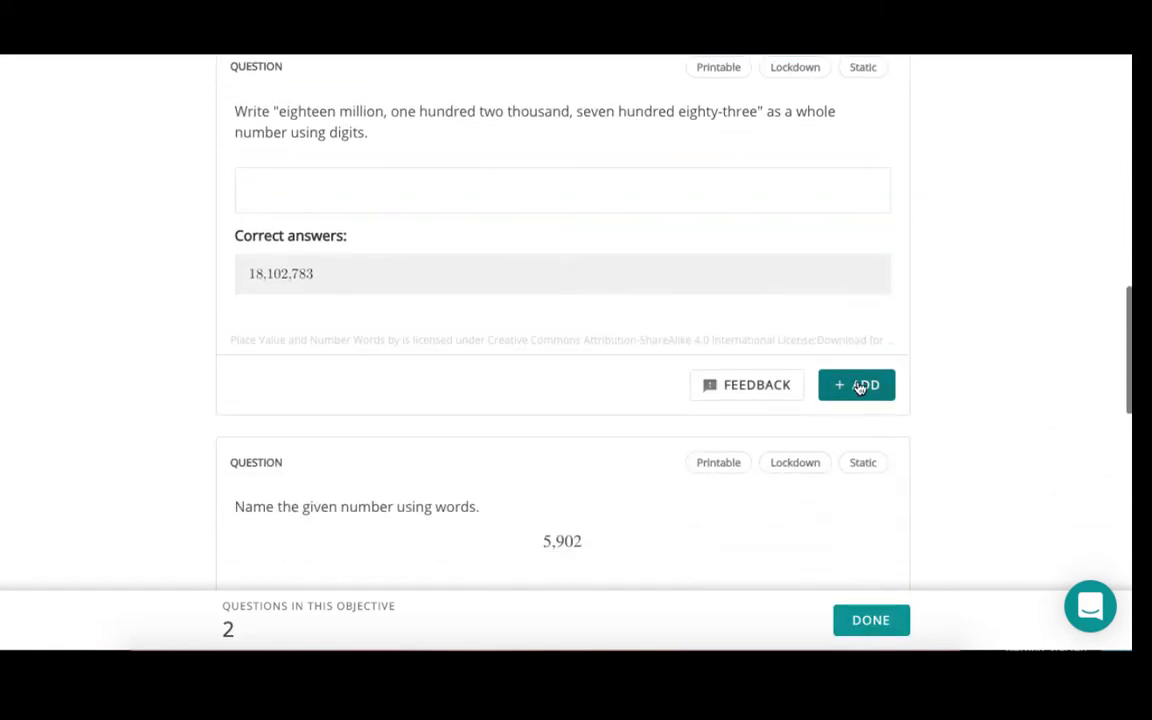
click(859, 384)
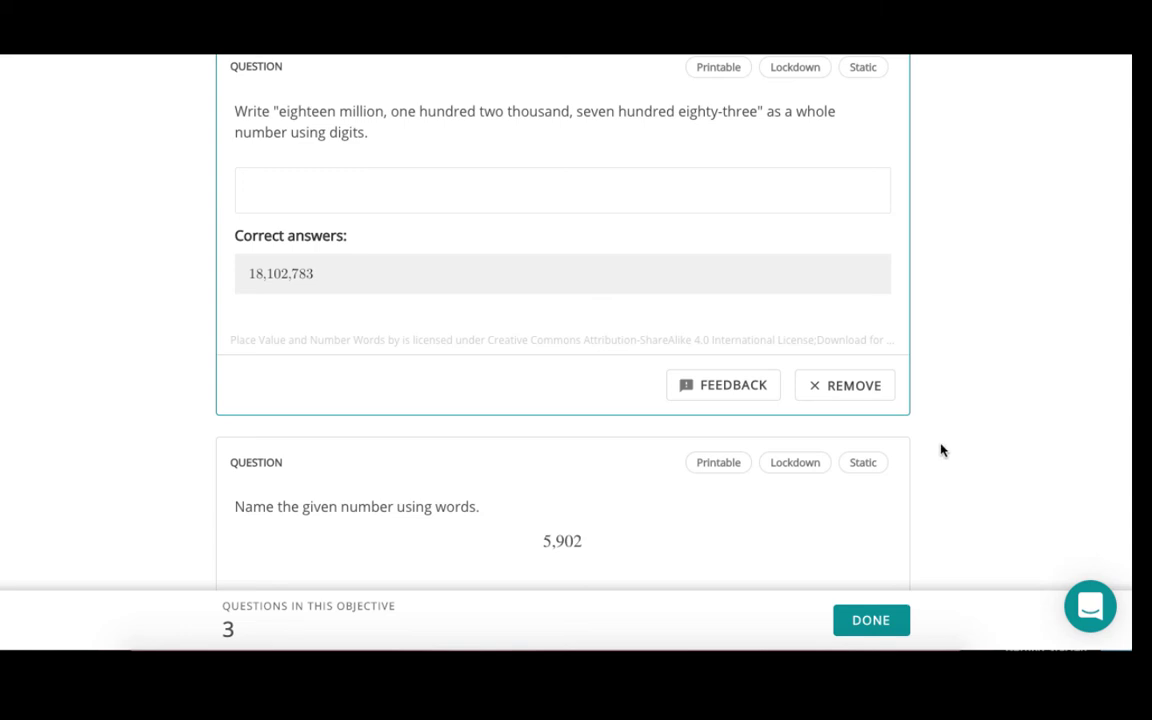
click(872, 621)
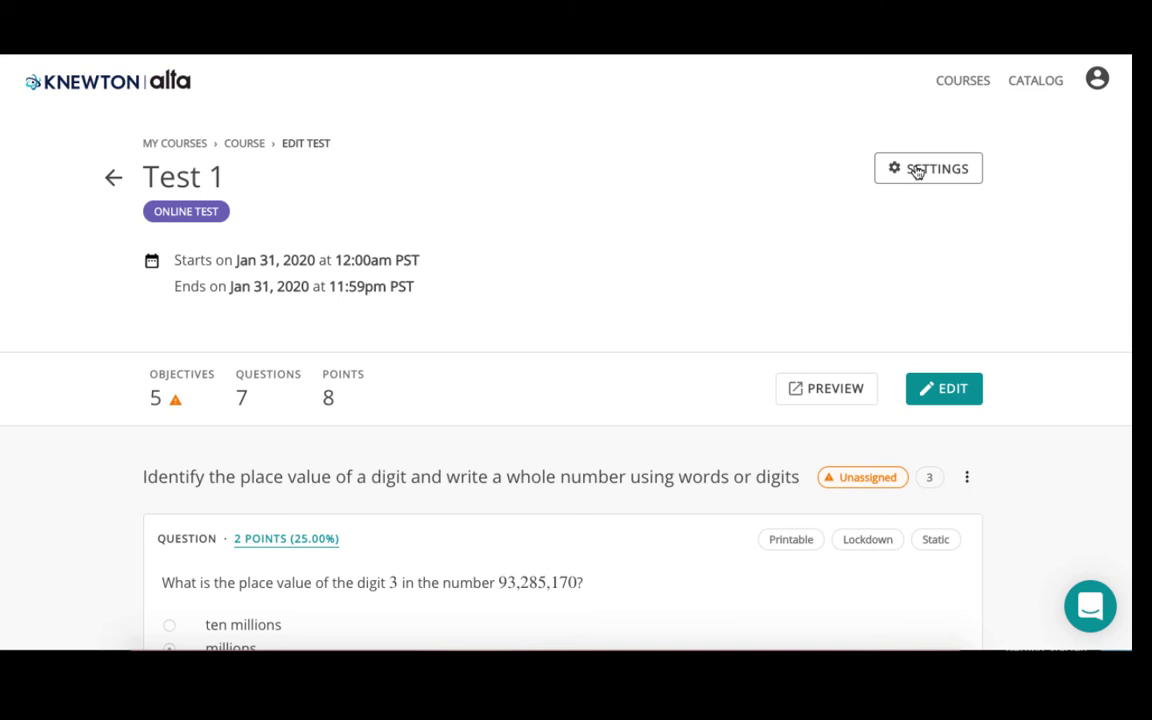
- Review Test 1's assessment settings, including its dates, label, features, post-completion display and security options
click(917, 171)
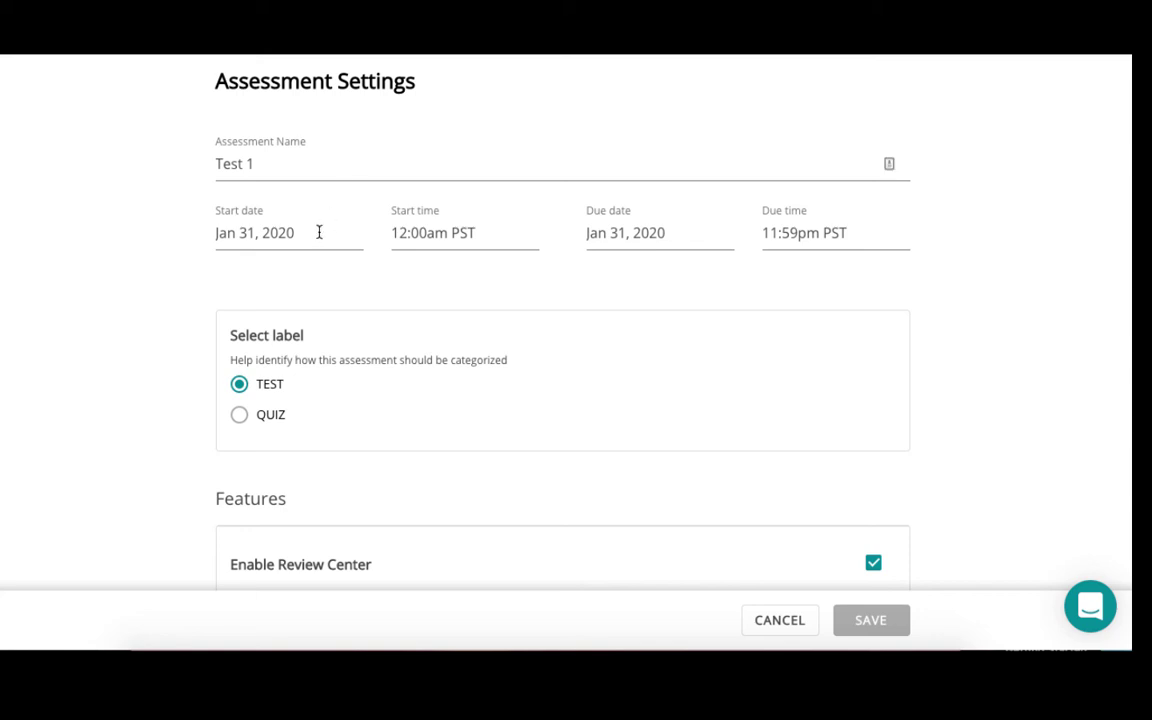
scroll(478, 273, down, 1)
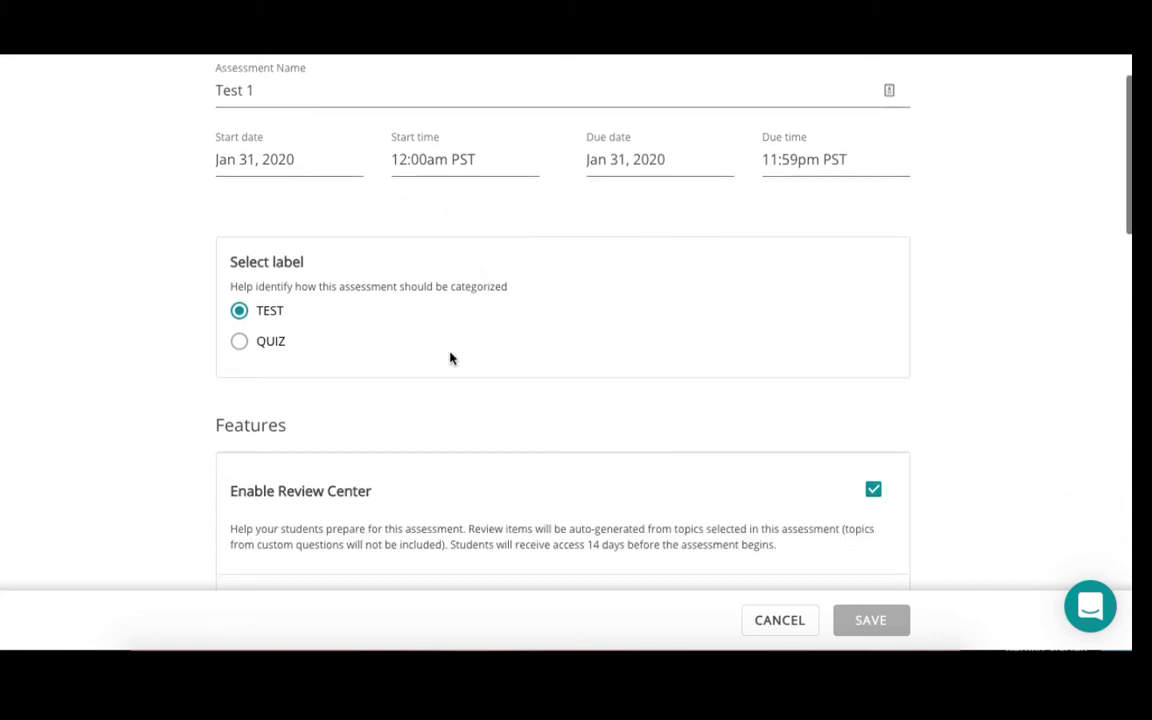
scroll(450, 358, down, 3)
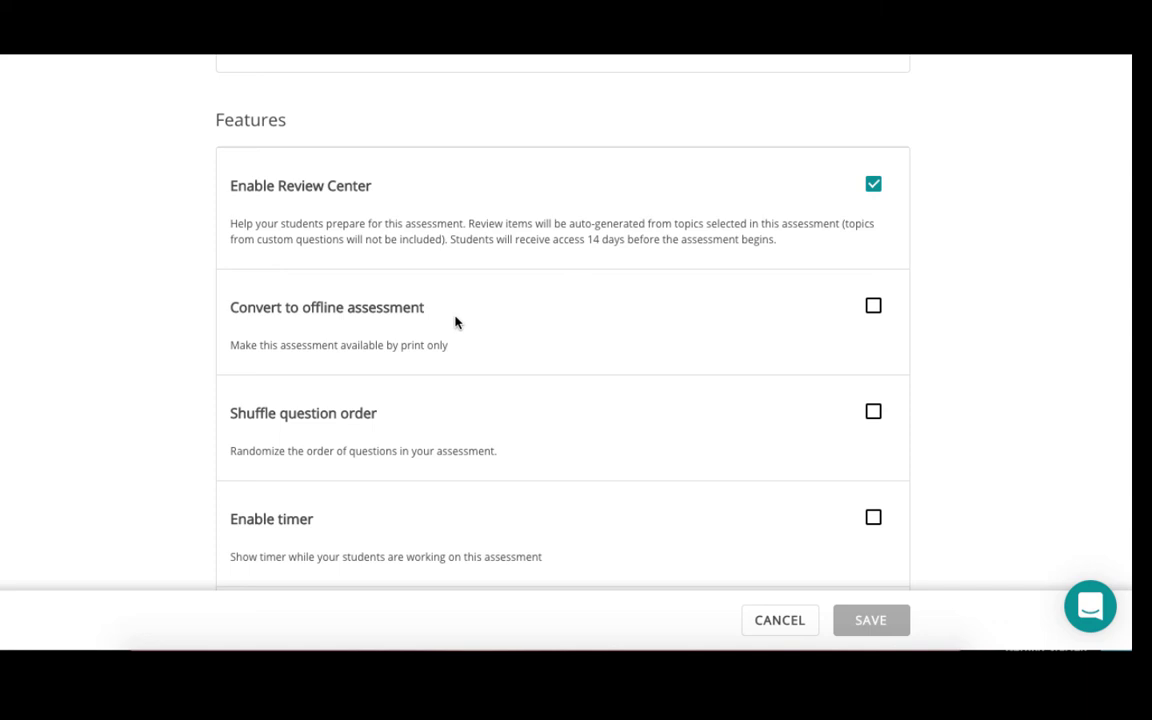
scroll(455, 322, down, 2)
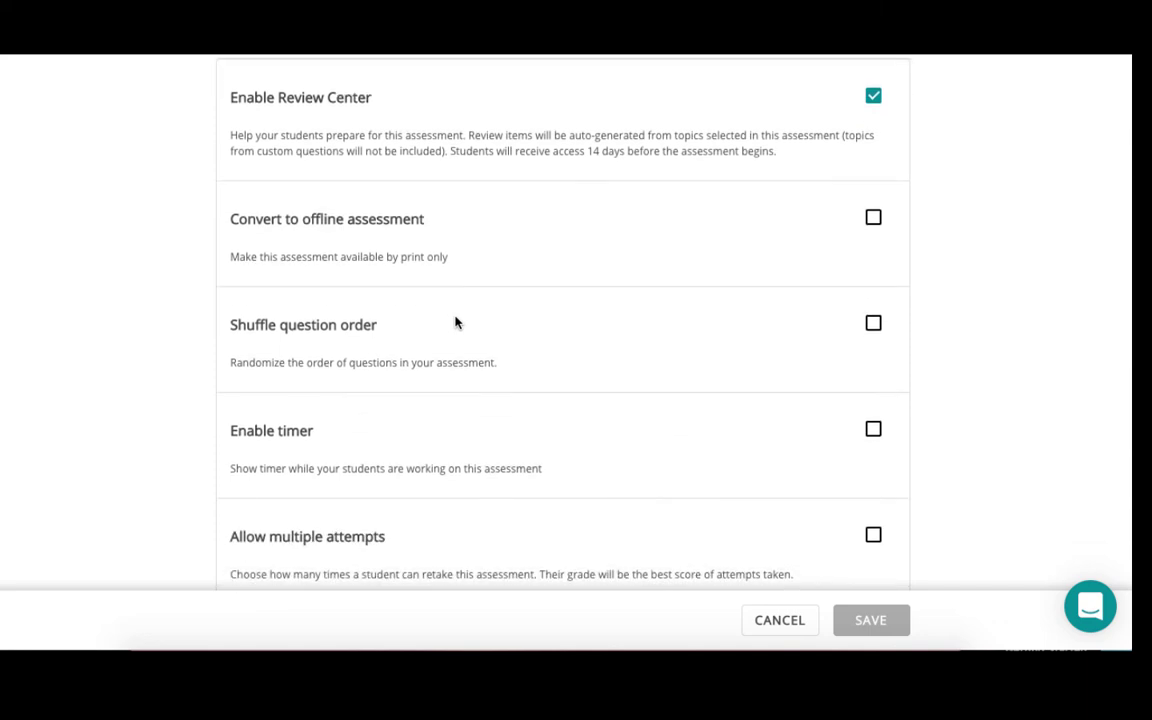
scroll(455, 322, down, 2)
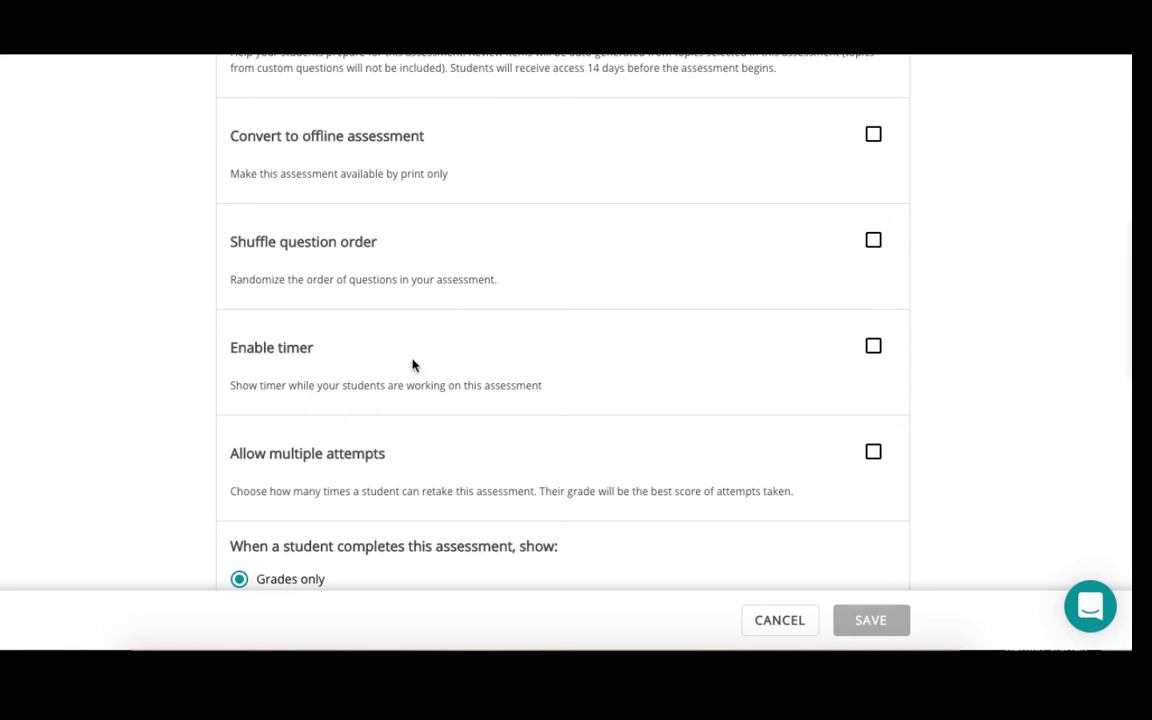
scroll(412, 365, down, 1)
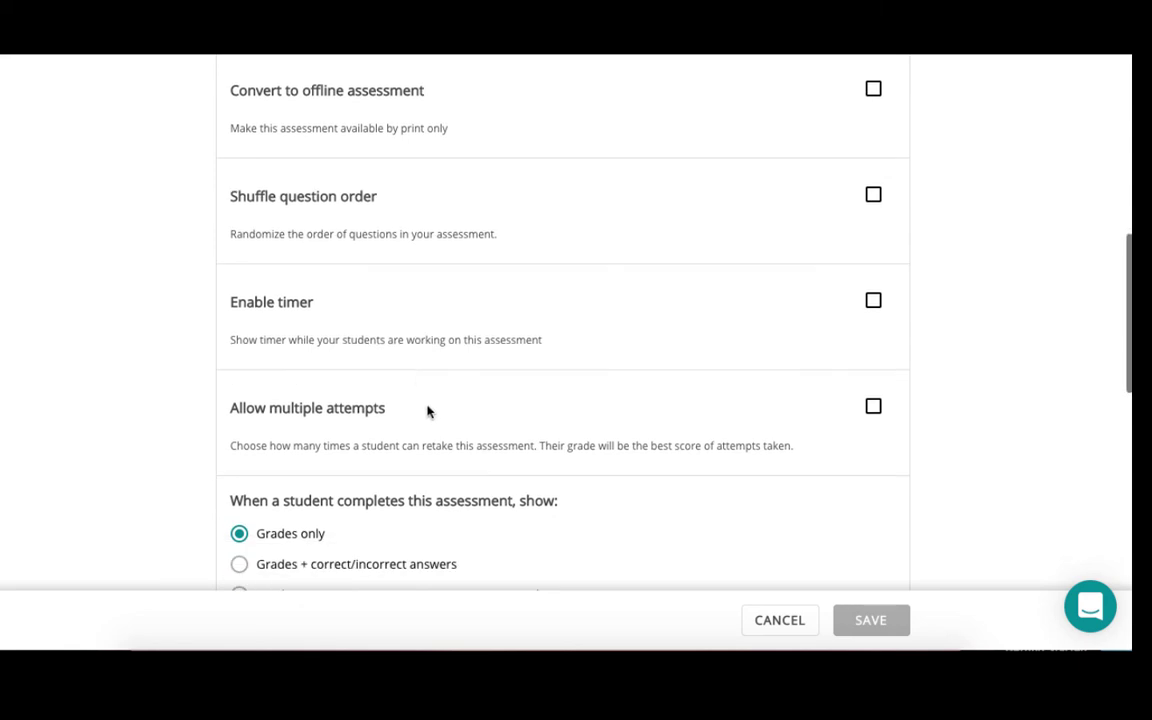
scroll(427, 410, down, 4)
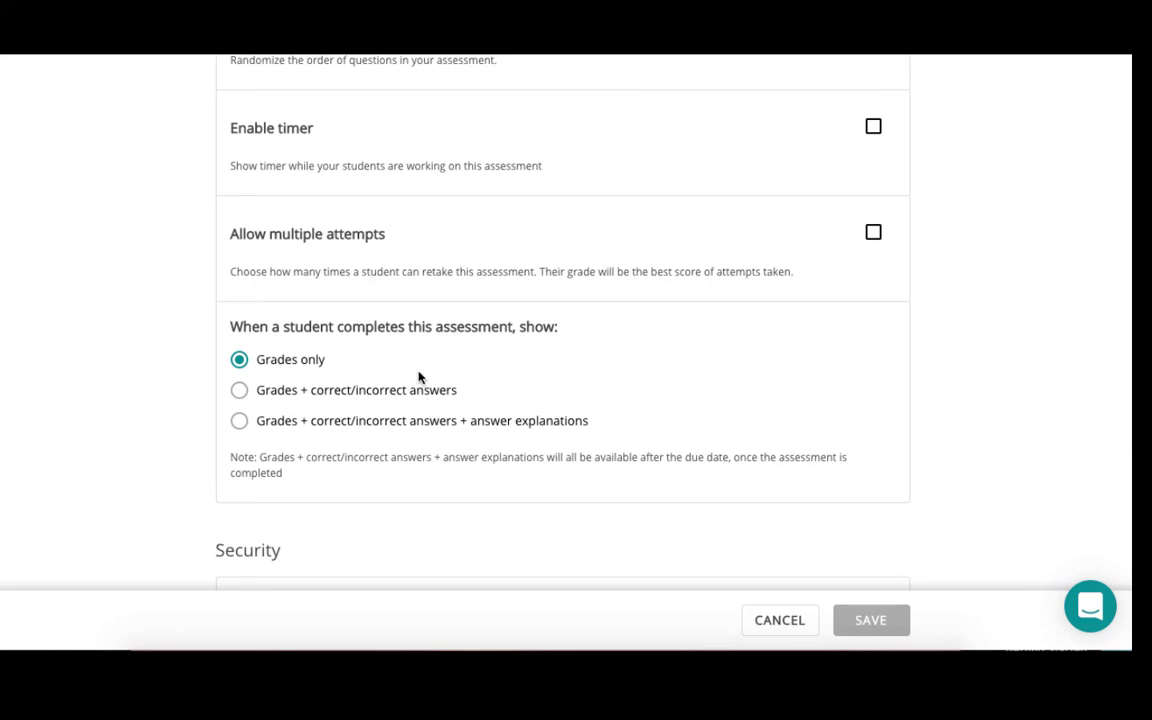
scroll(419, 377, down, 6)
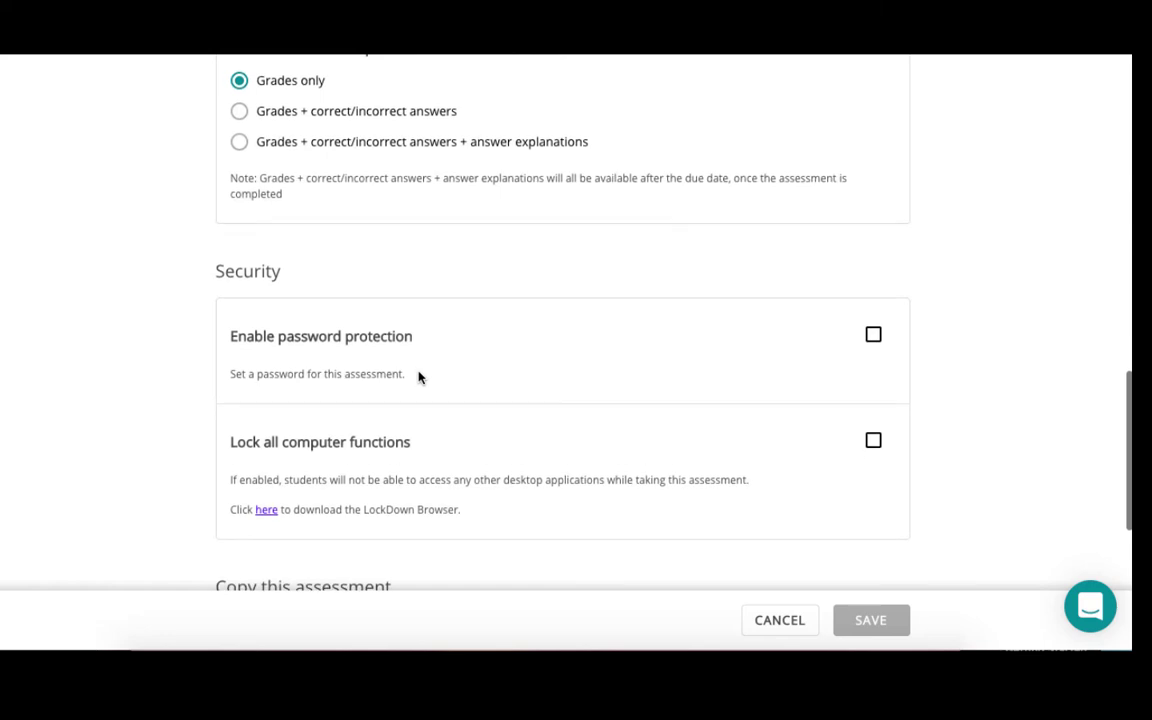
scroll(416, 357, down, 1)
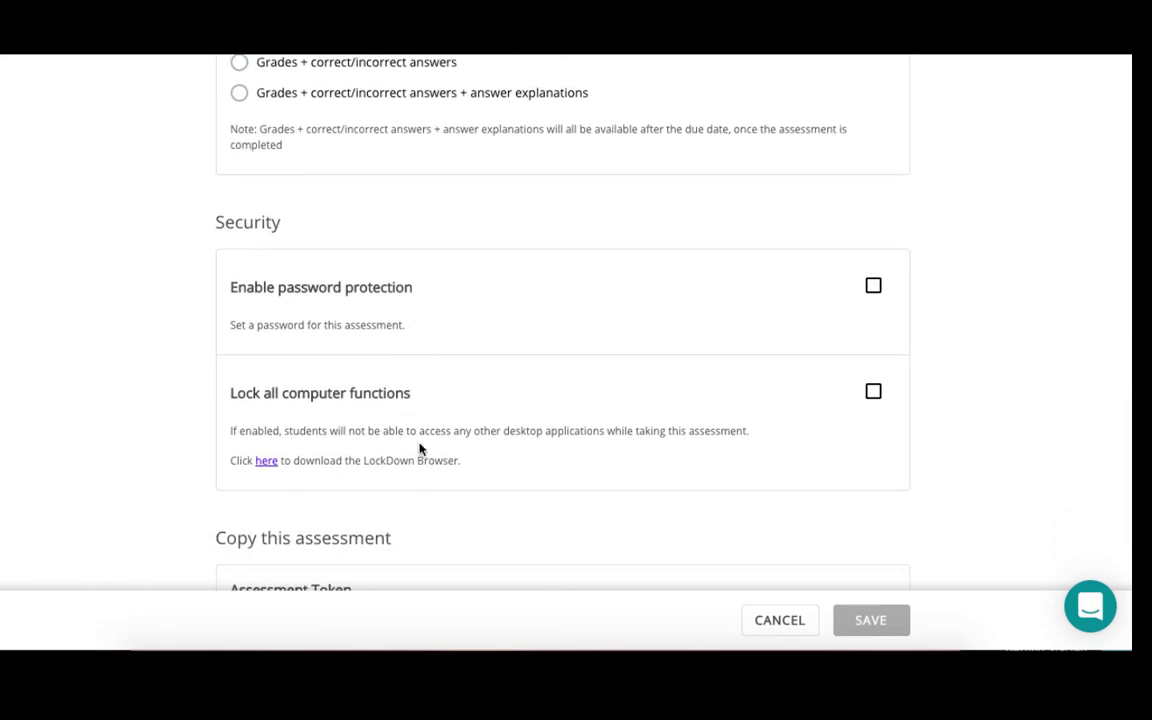
- Enable shuffled question order for Test 1 and save the assessment settings
scroll(420, 450, down, 3)
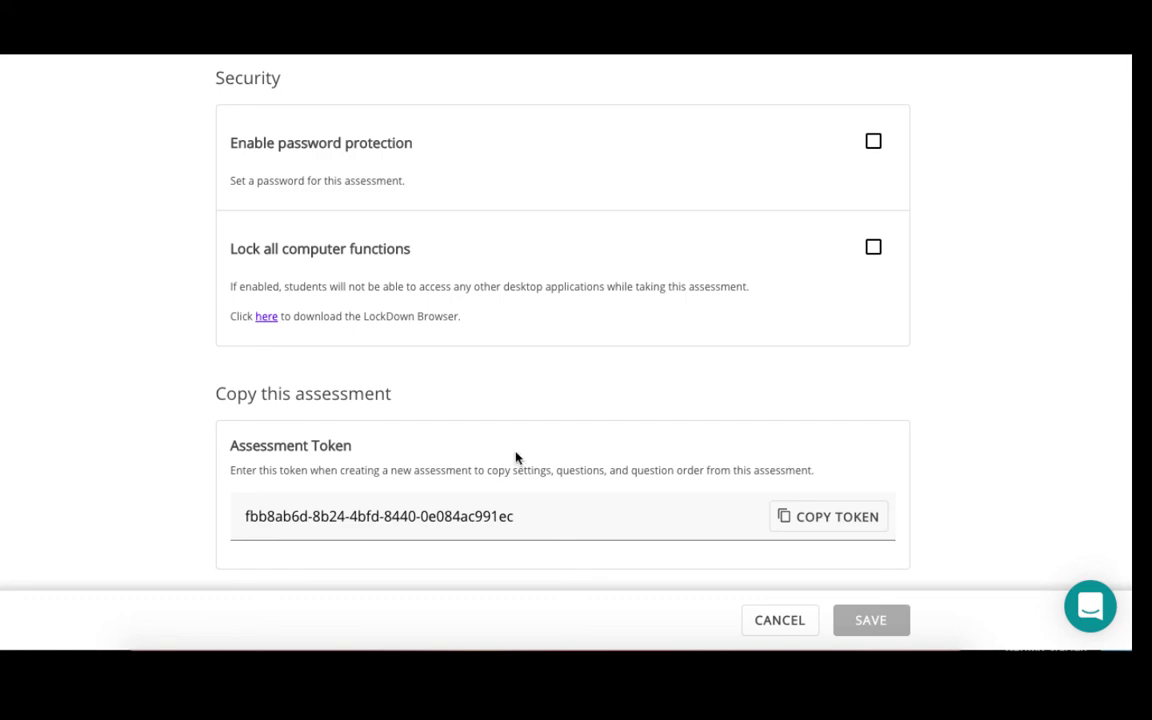
scroll(818, 406, up, 15)
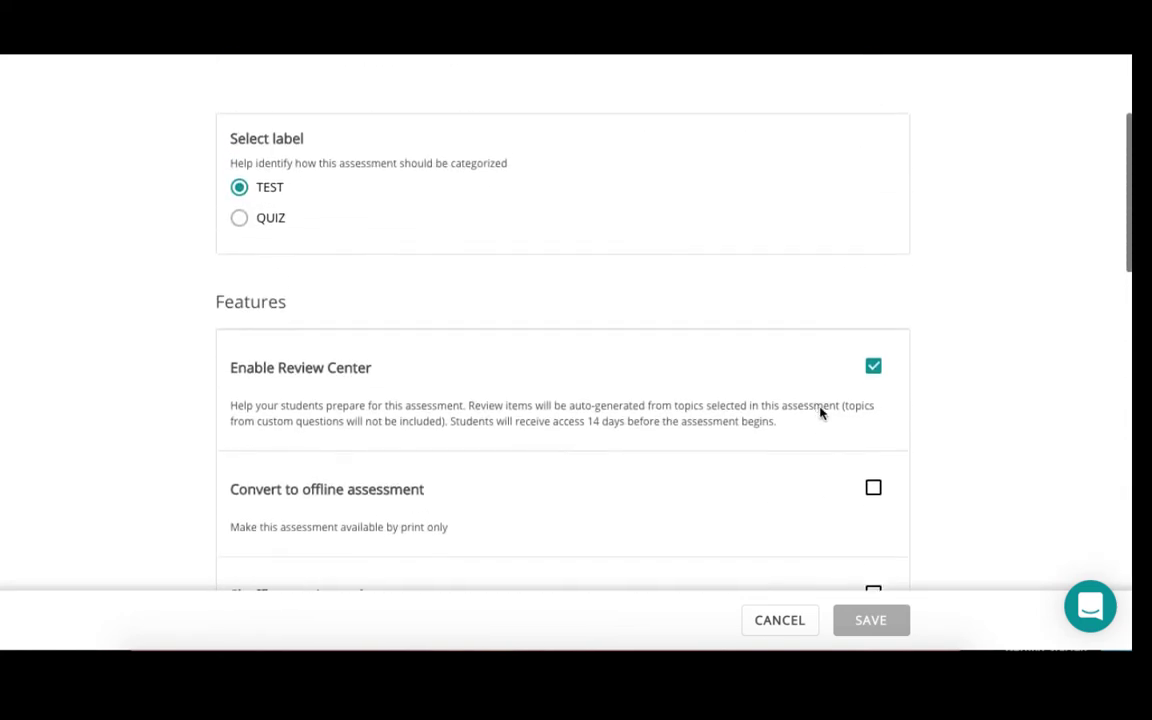
scroll(879, 522, down, 2)
click(874, 506)
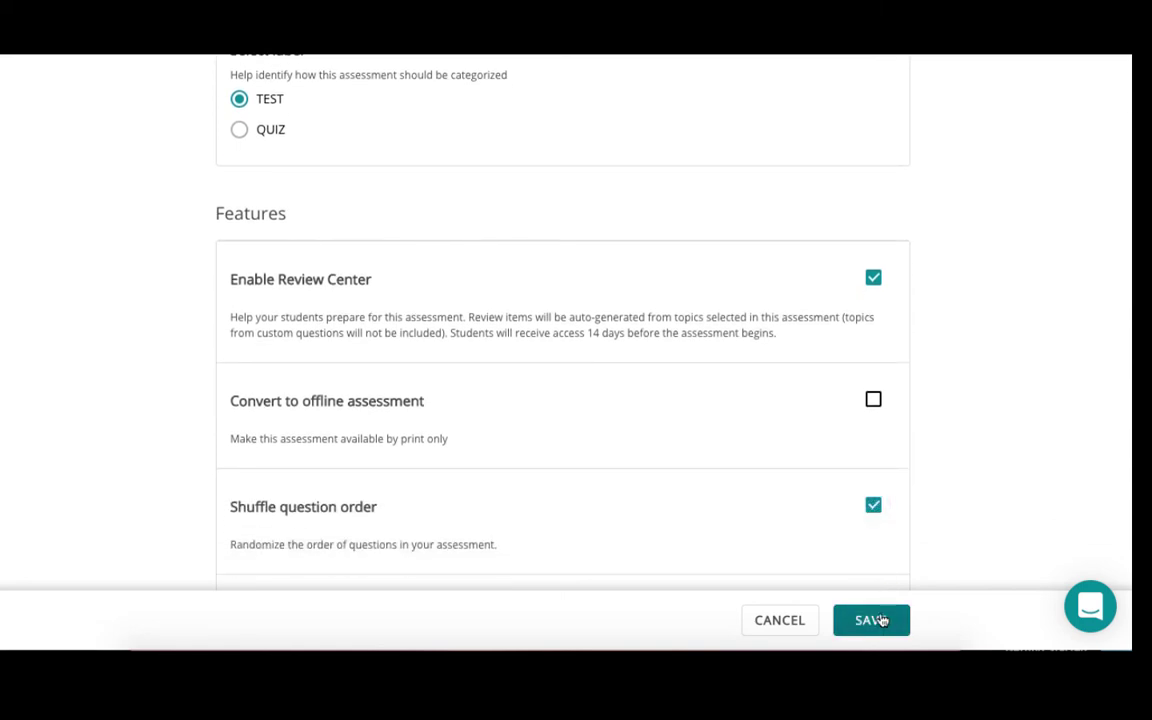
click(878, 620)
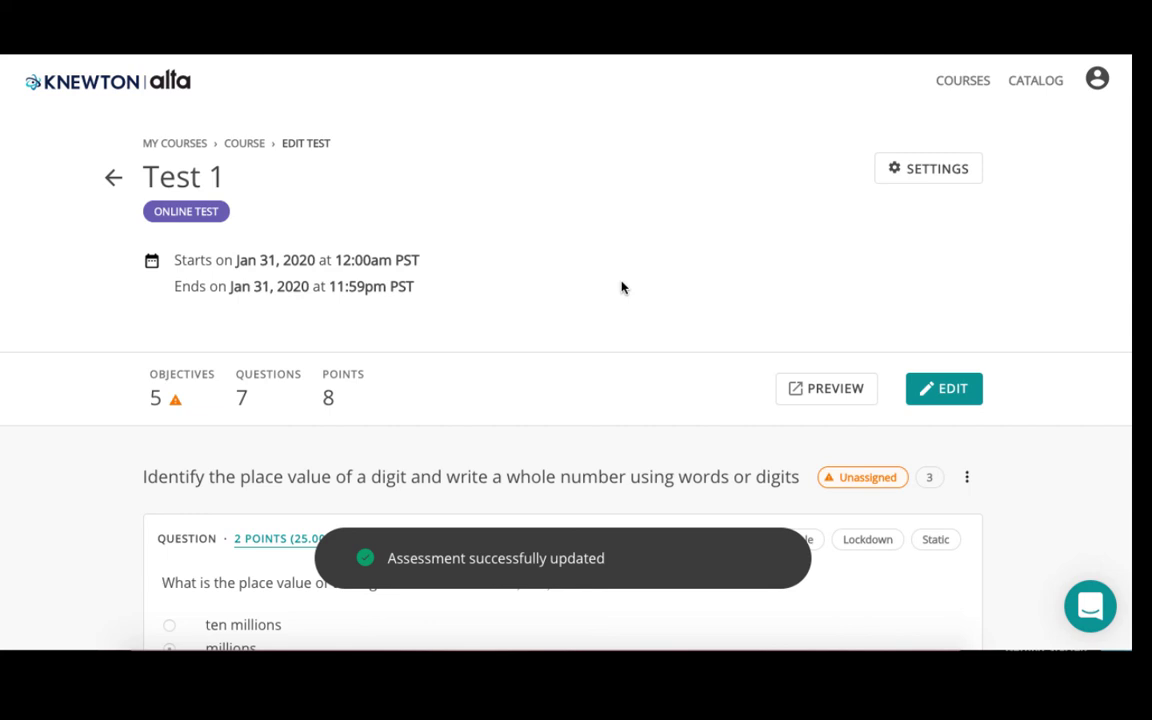
- Return to the College Algebra course outline and show the actions available for Test 1
click(113, 181)
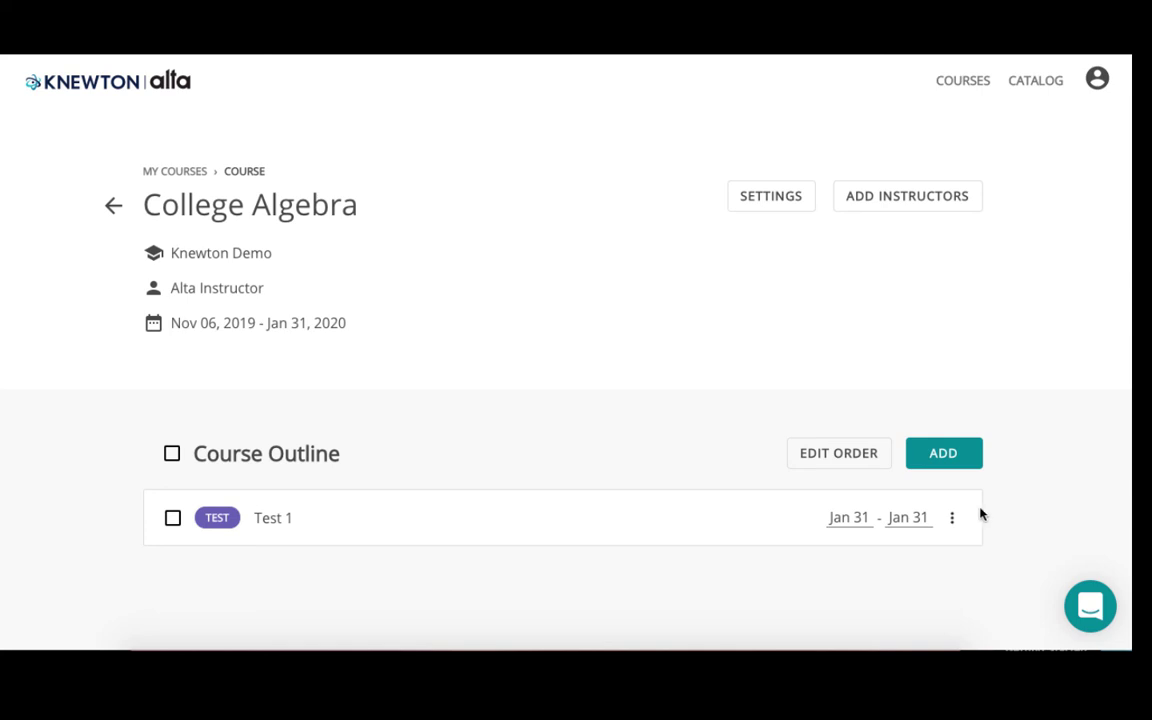
click(952, 522)
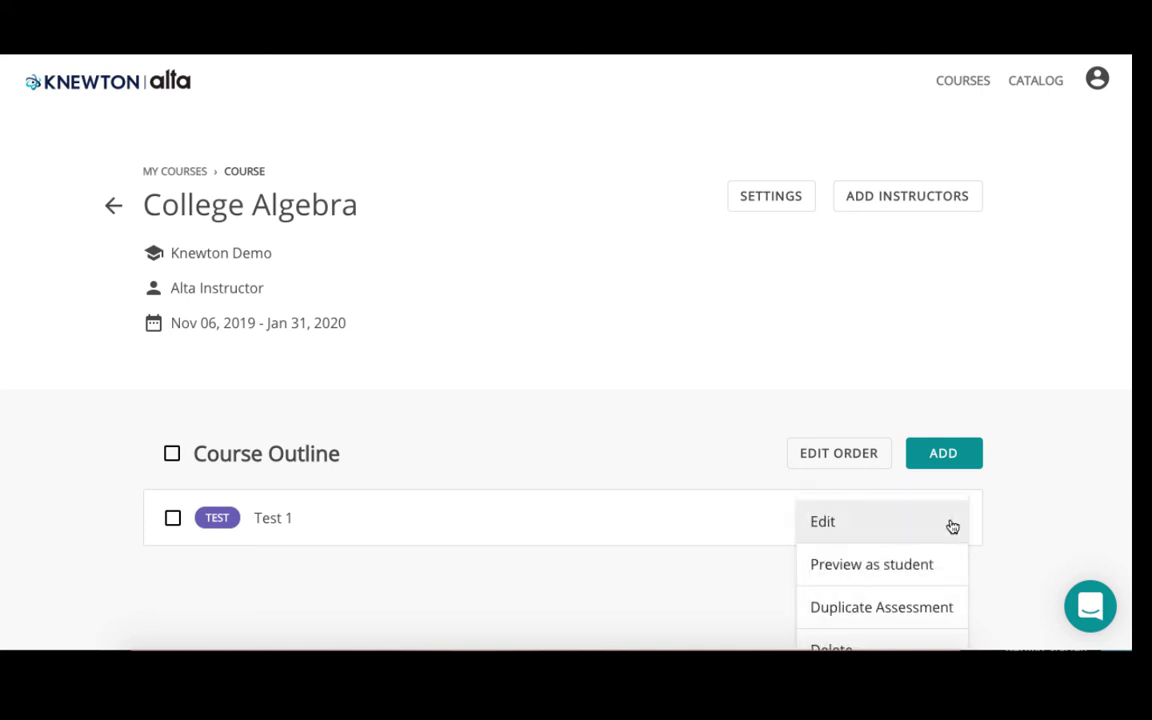